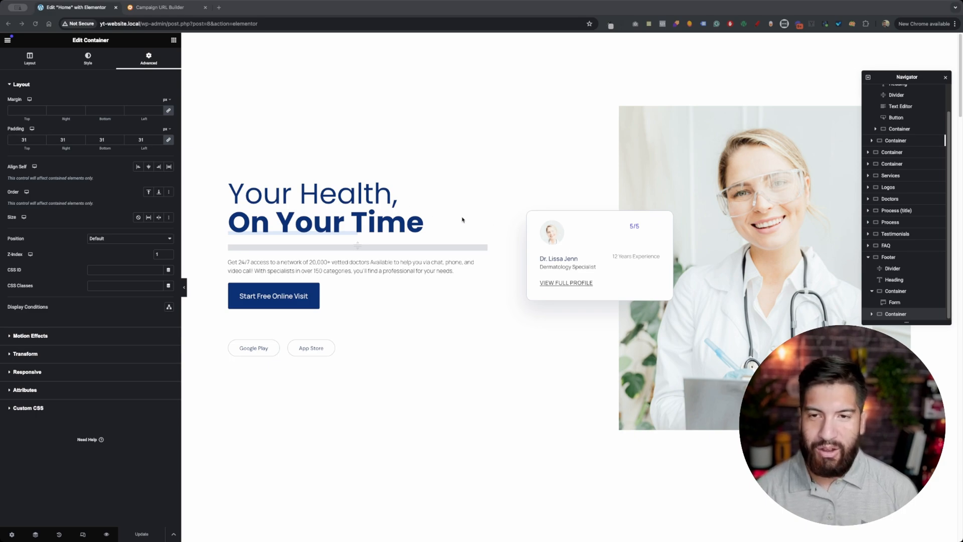
scroll(462, 219, "down", 3)
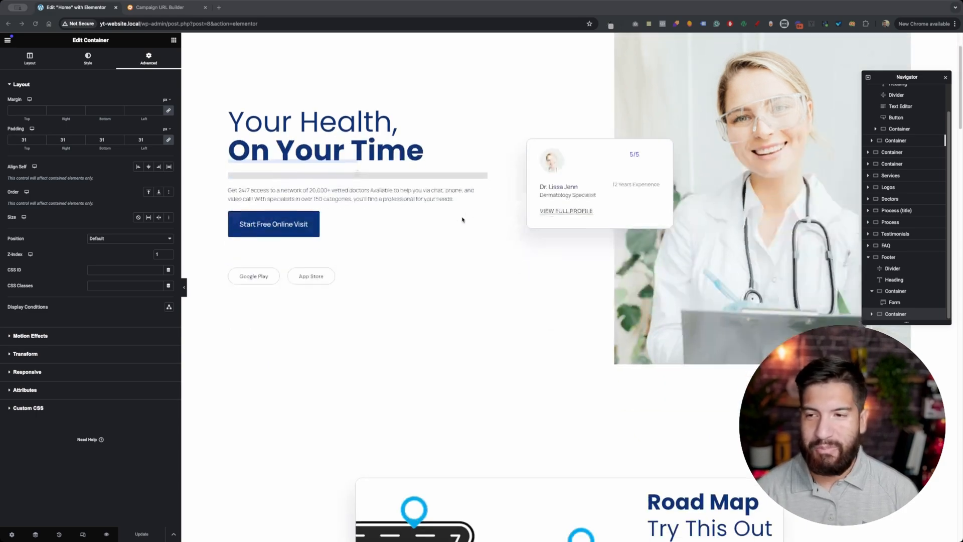
scroll(463, 218, "down", 5)
scroll(462, 220, "down", 5)
scroll(462, 219, "up", 5)
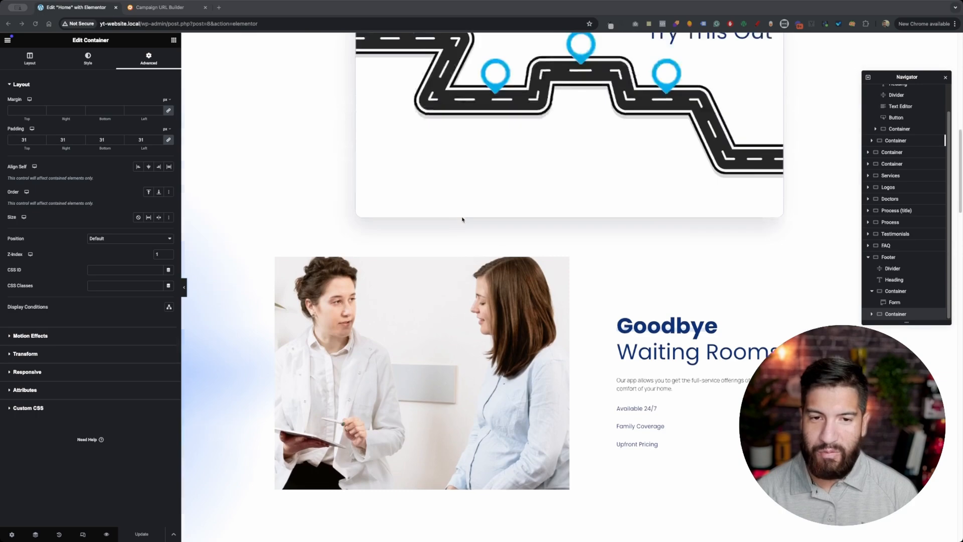
scroll(424, 213, "up", 2)
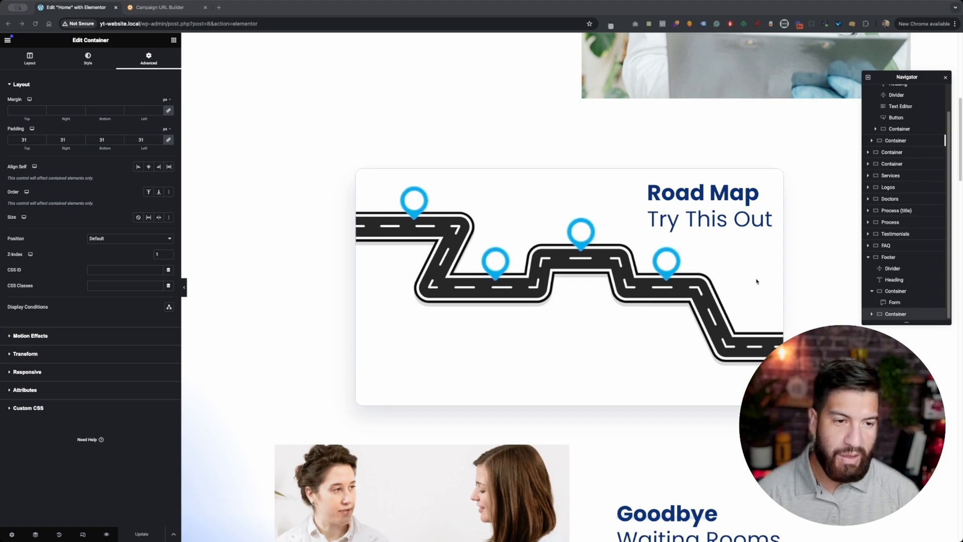
scroll(624, 274, "down", 1)
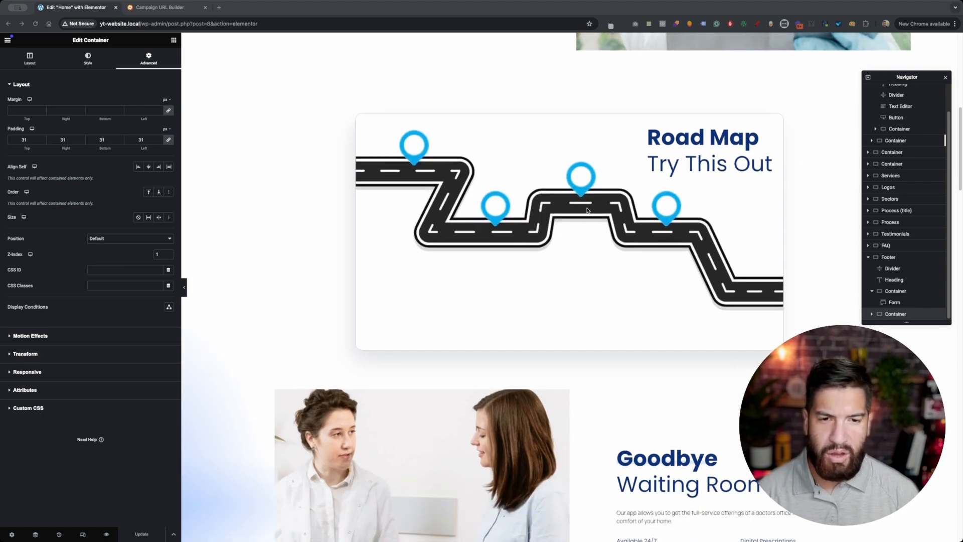
scroll(619, 248, "down", 1)
scroll(619, 249, "down", 3)
scroll(624, 256, "down", 2)
scroll(624, 256, "up", 4)
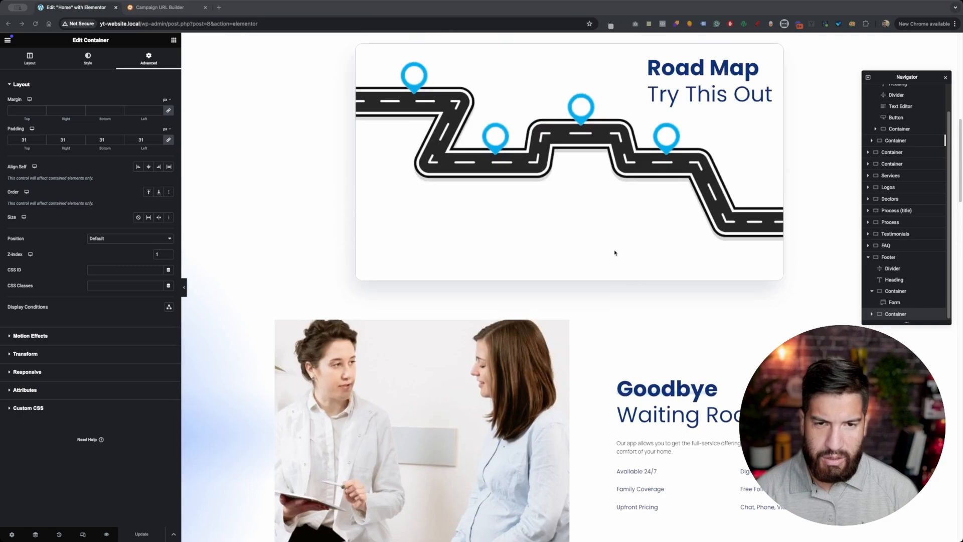
scroll(617, 252, "up", 1)
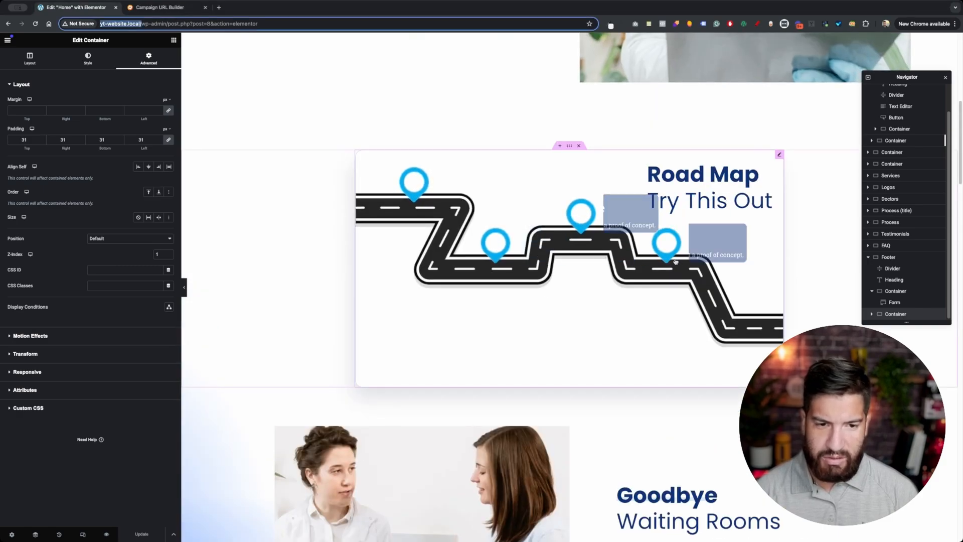
scroll(647, 322, "down", 5)
scroll(637, 333, "down", 4)
scroll(632, 334, "down", 4)
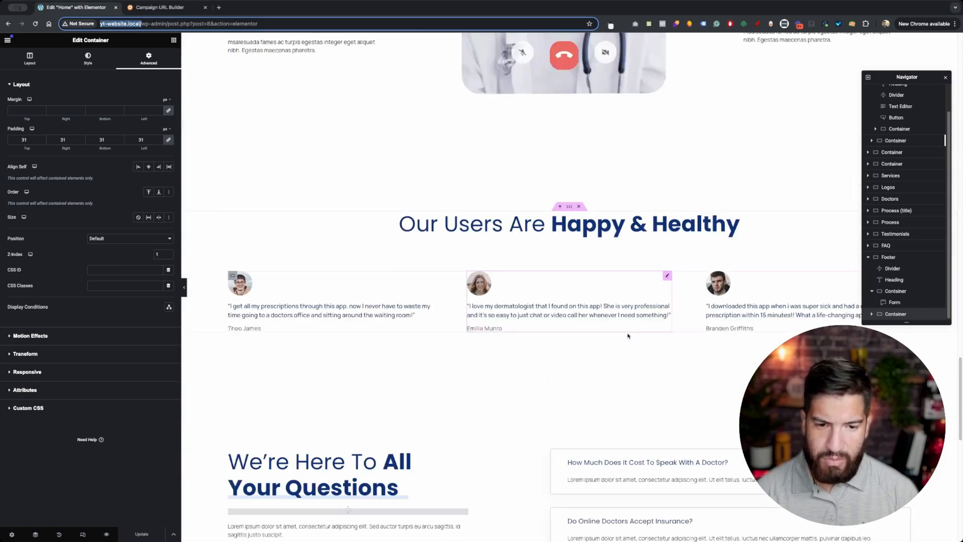
scroll(627, 334, "down", 3)
scroll(629, 337, "down", 3)
scroll(630, 338, "down", 2)
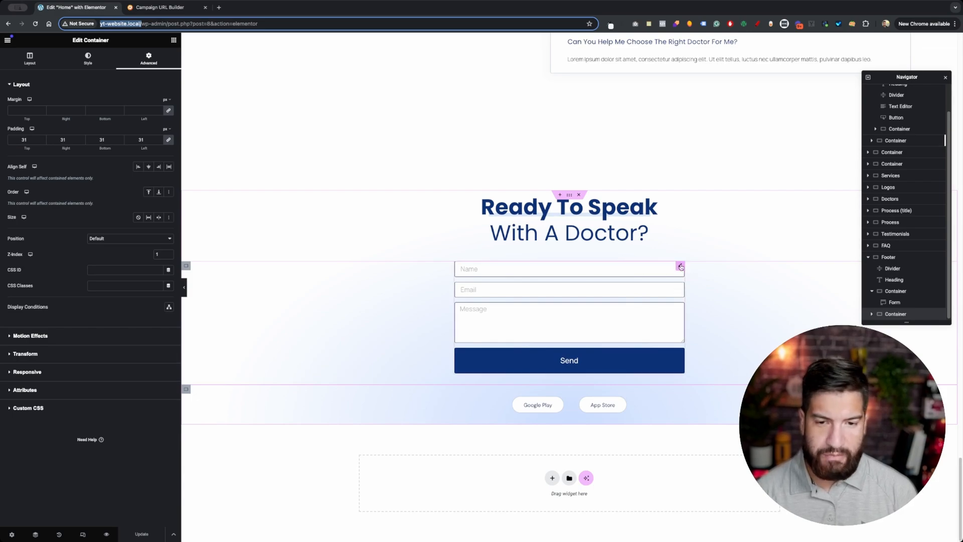
Step: Add a fourth item to the contact form's fields and set its type to Hidden
left_click(681, 266)
scroll(342, 164, "up", 10)
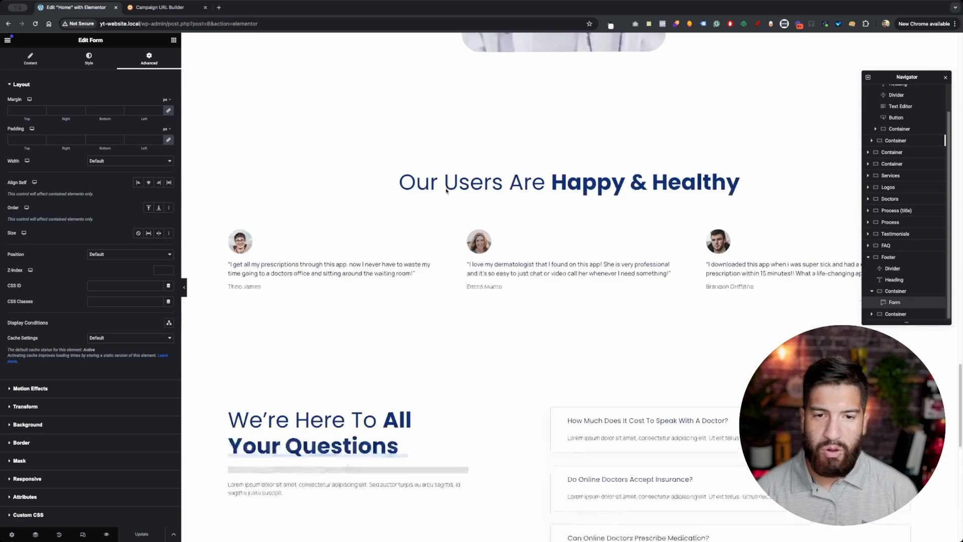
scroll(456, 194, "up", 5)
scroll(372, 176, "up", 5)
scroll(467, 191, "up", 10)
scroll(473, 191, "up", 3)
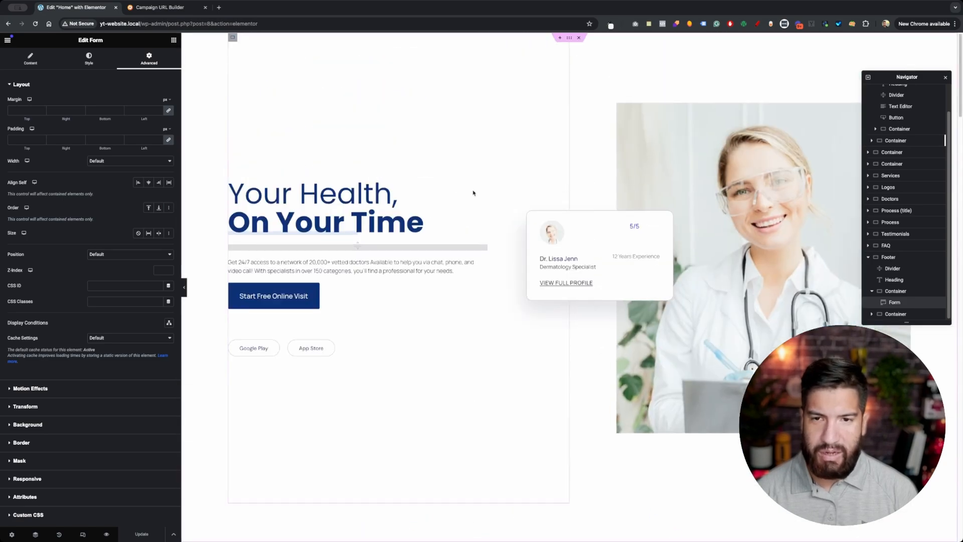
scroll(515, 207, "down", 5)
scroll(514, 207, "down", 5)
scroll(568, 239, "down", 5)
scroll(603, 263, "down", 5)
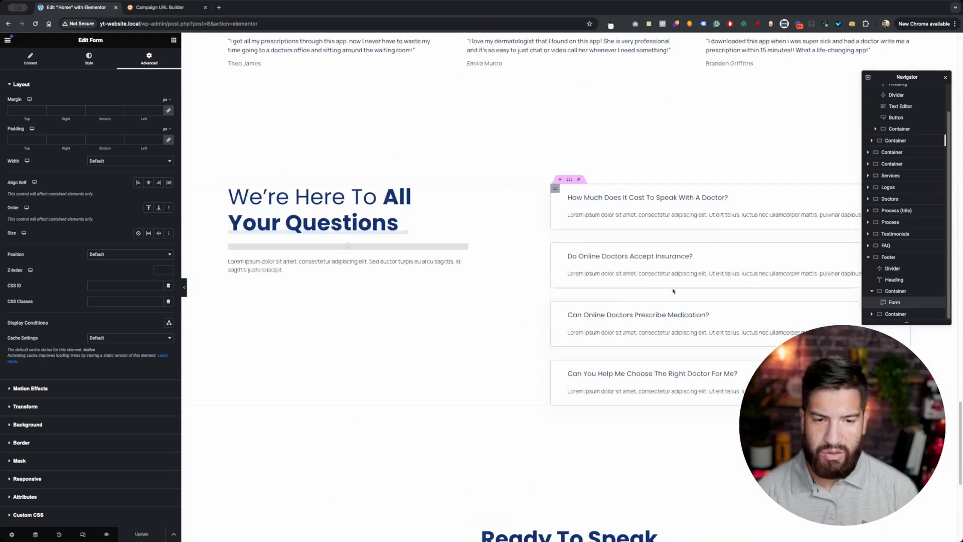
scroll(674, 301, "down", 5)
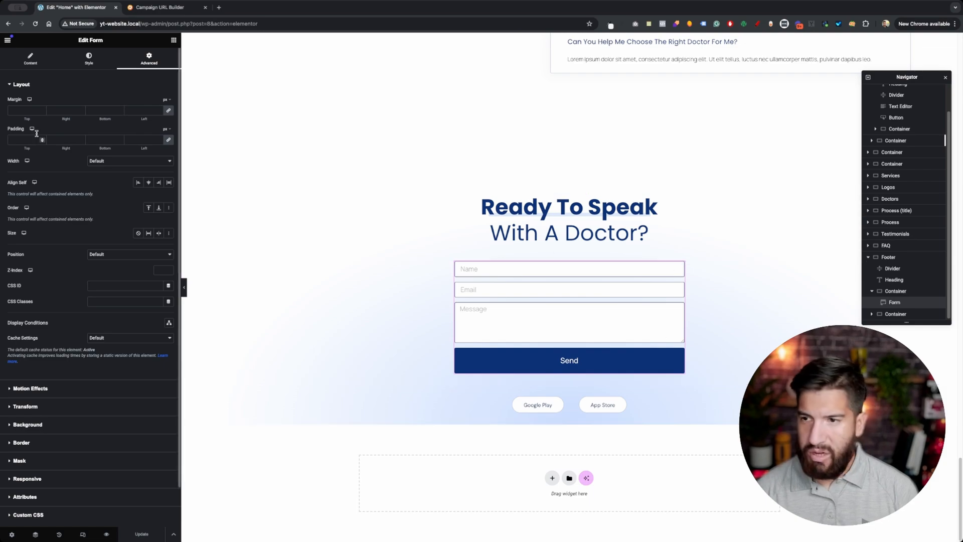
left_click(29, 59)
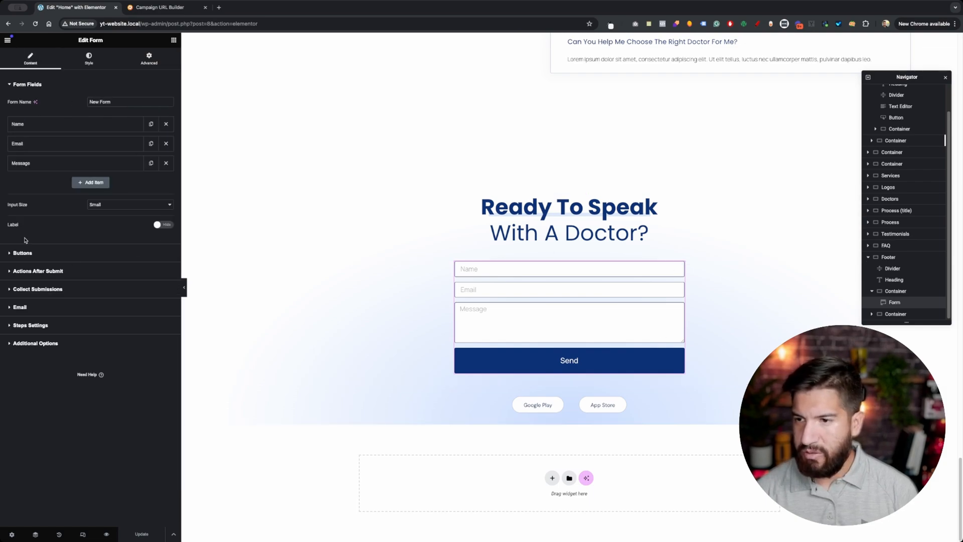
left_click(94, 182)
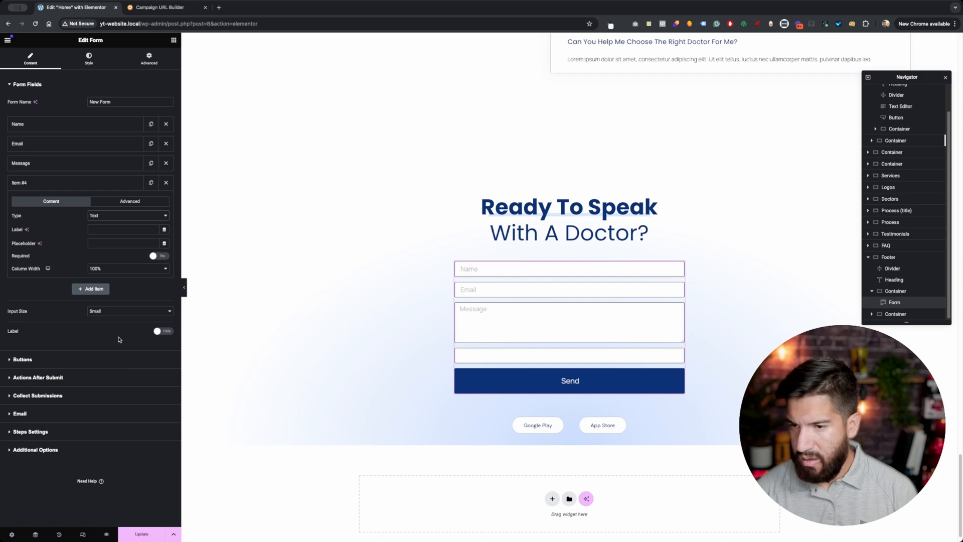
key("h")
key("i")
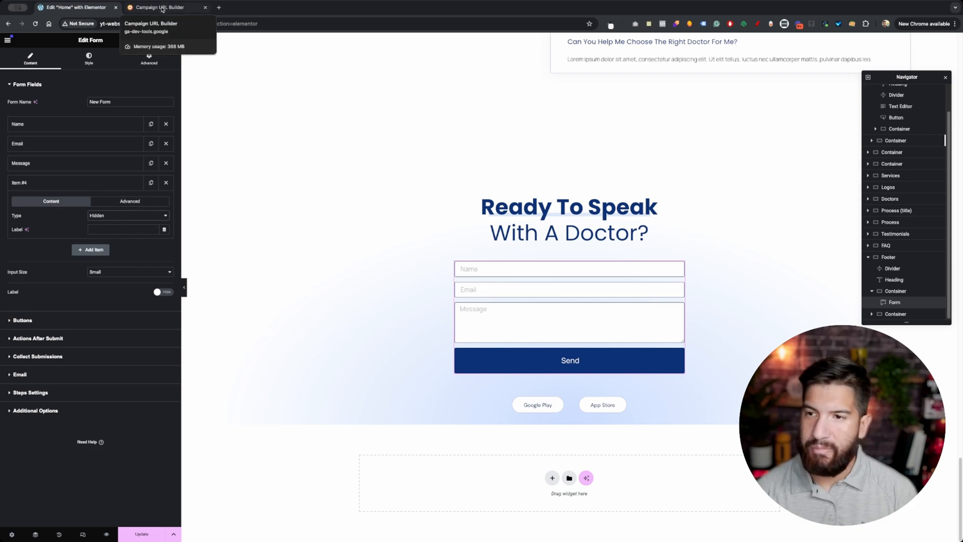
Step: Review the generated campaign URL and its UTM parameter table, then return to Elementor
left_click(163, 9)
scroll(501, 333, "down", 1)
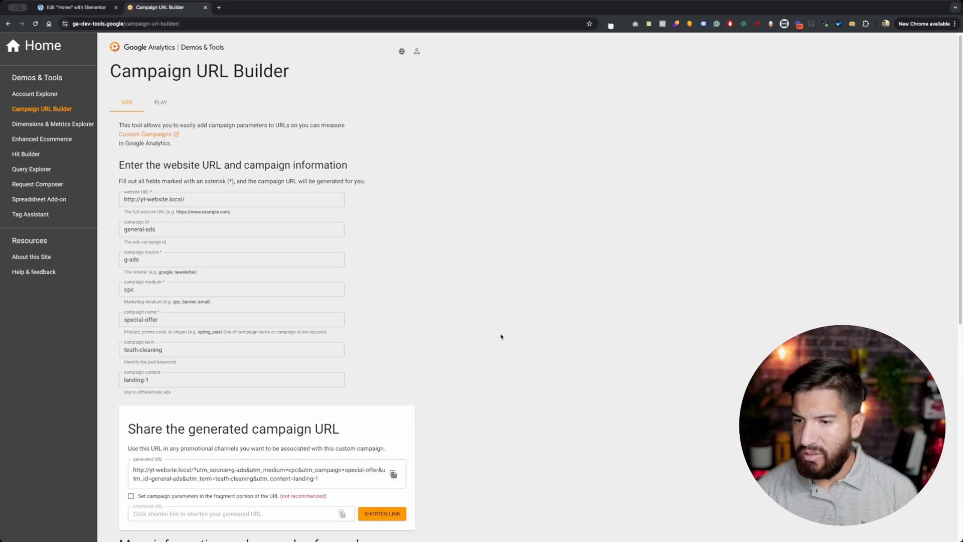
scroll(467, 271, "down", 5)
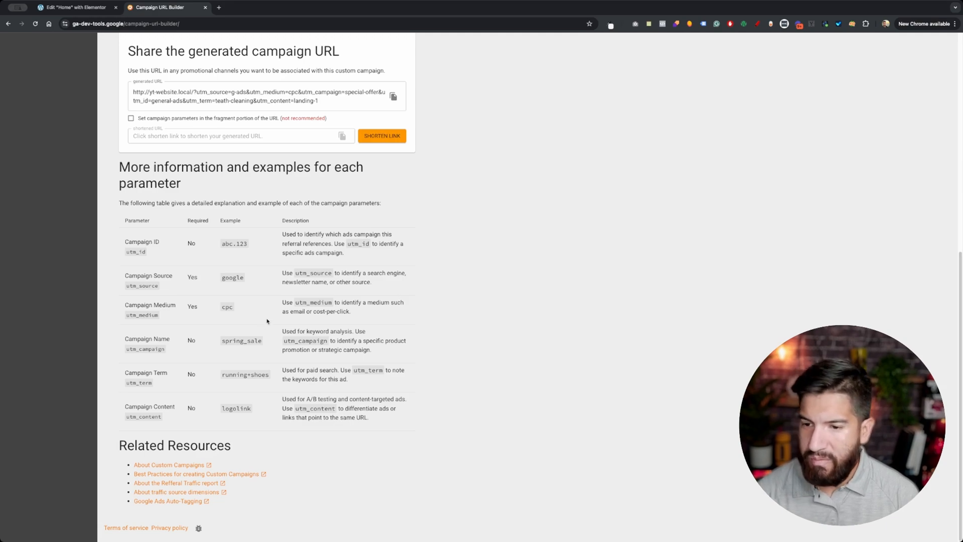
left_click(80, 7)
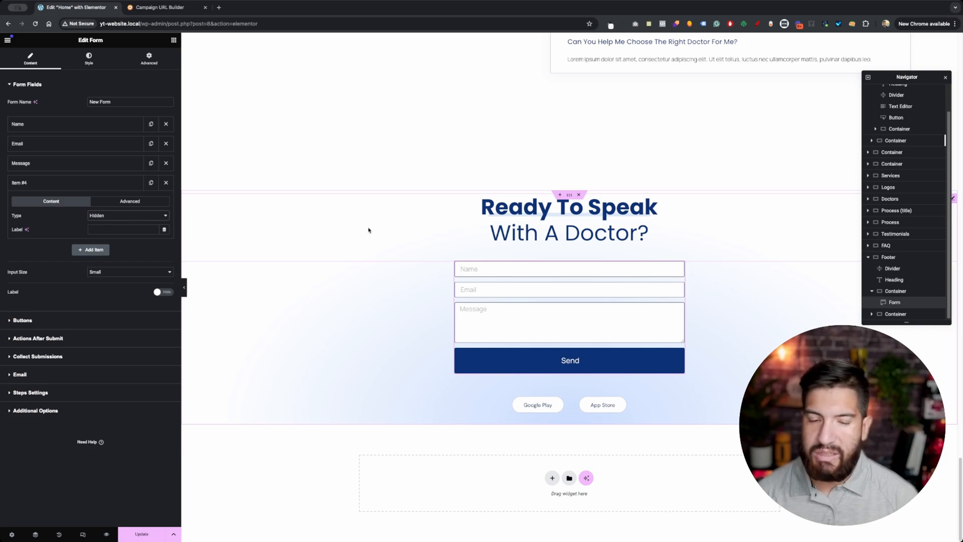
mouse_move(570, 316)
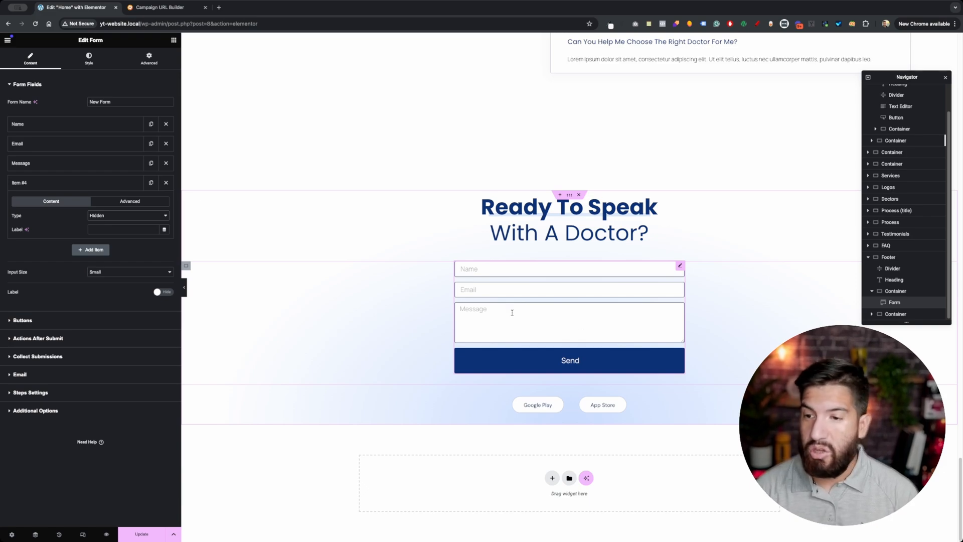
Step: Label the hidden field utm_id and replace its auto-generated ID with utm_id
left_click(155, 8)
scroll(204, 267, "up", 1)
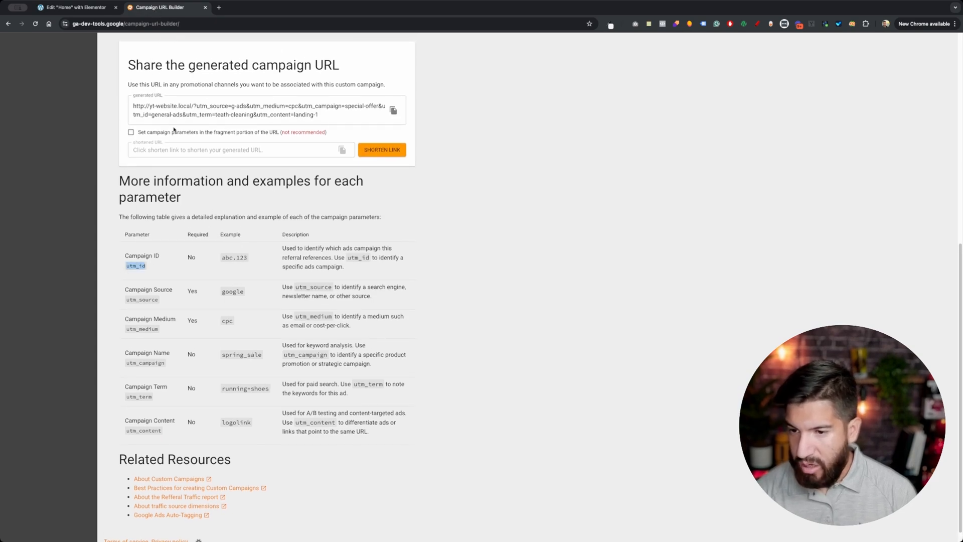
left_click(85, 9)
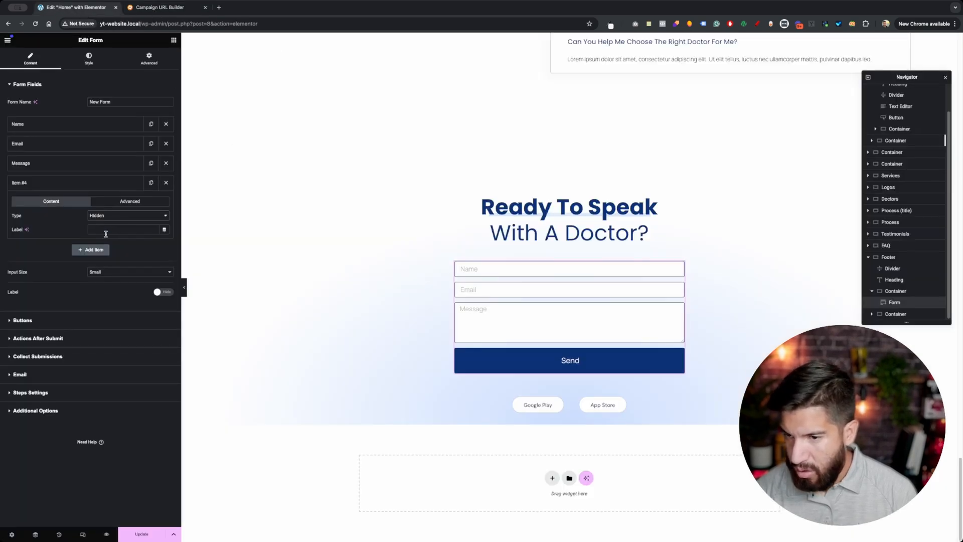
type("utm_id")
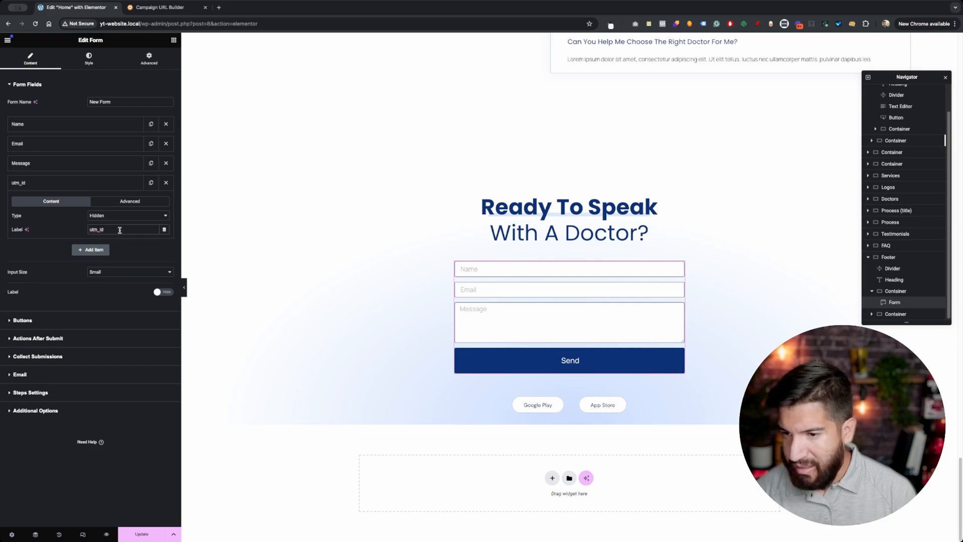
left_click_drag(119, 230, 91, 230)
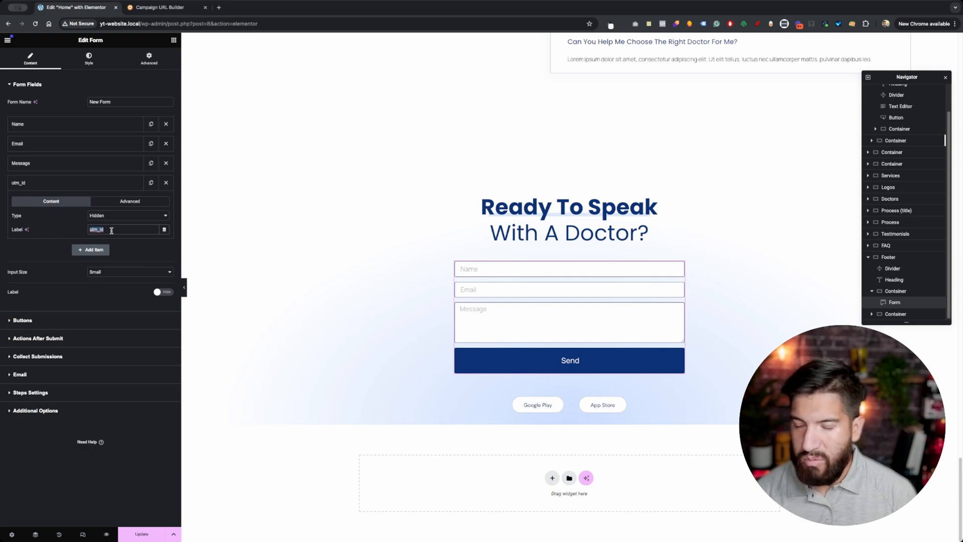
left_click(132, 204)
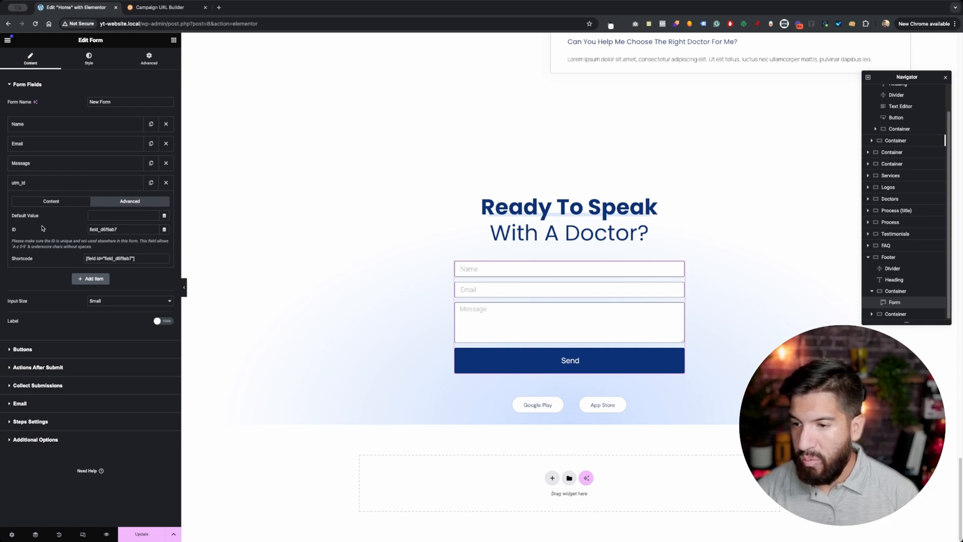
double_click(126, 229)
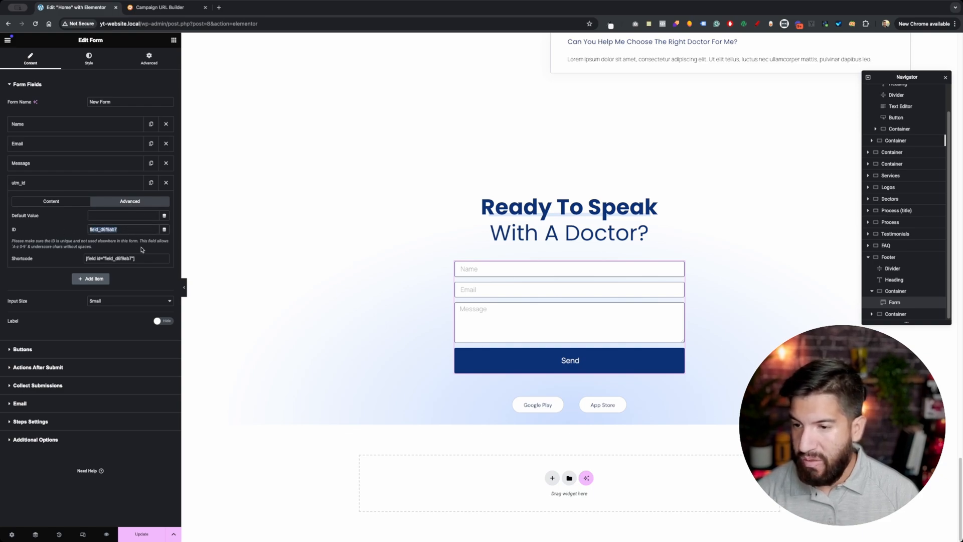
type("utm_id")
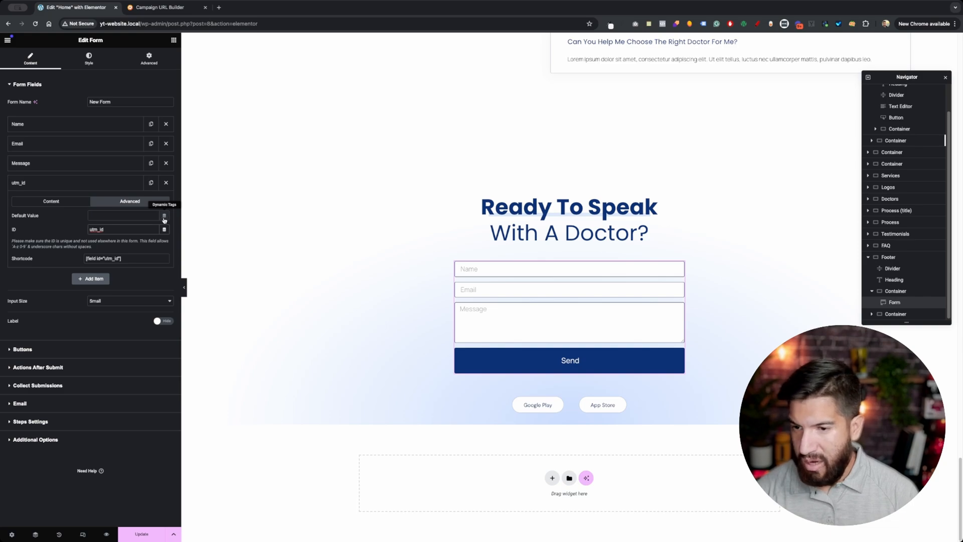
Step: Set utm_id's default value to the Request Parameter named utm_id and collapse the item
left_click(164, 218)
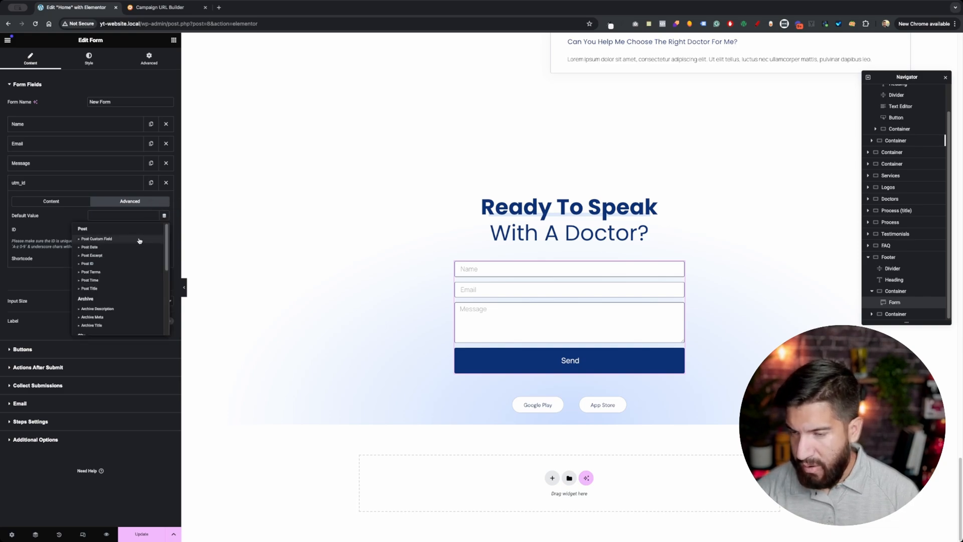
scroll(126, 285, "down", 1)
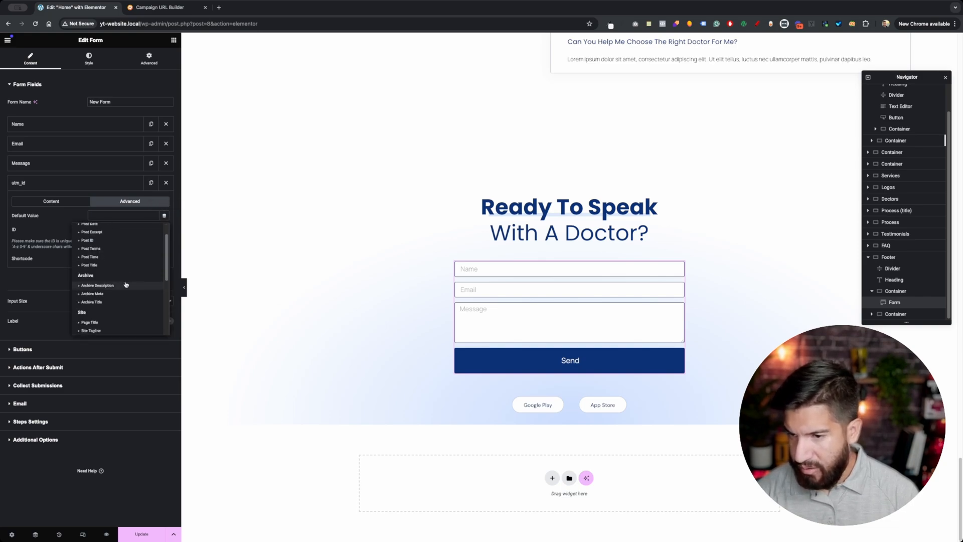
scroll(125, 285, "down", 1)
scroll(124, 284, "down", 1)
scroll(121, 282, "down", 1)
scroll(119, 280, "down", 1)
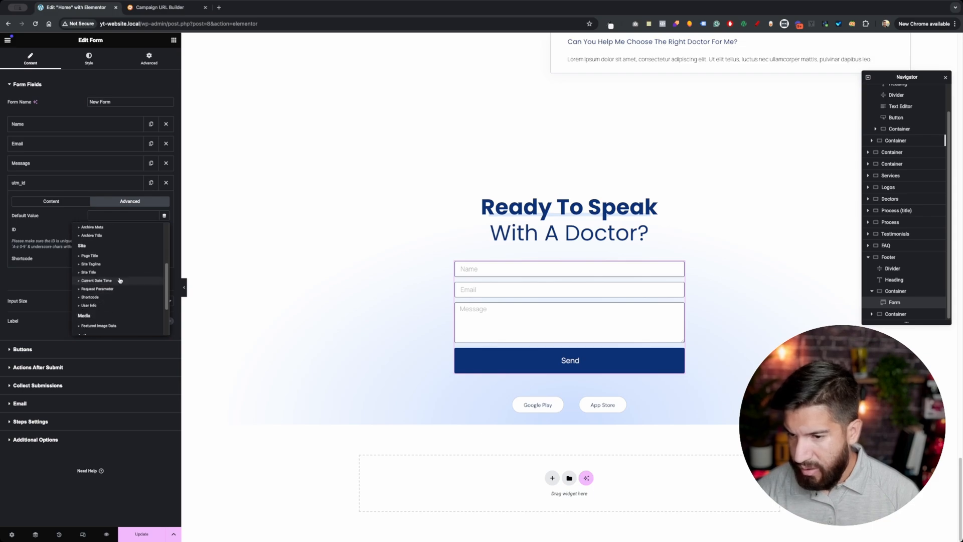
scroll(119, 280, "down", 1)
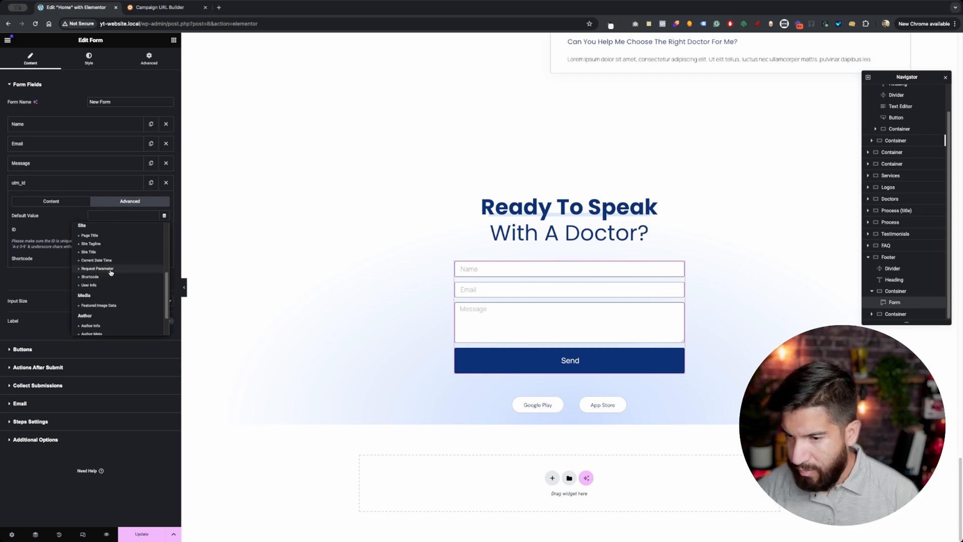
left_click(110, 270)
left_click(126, 216)
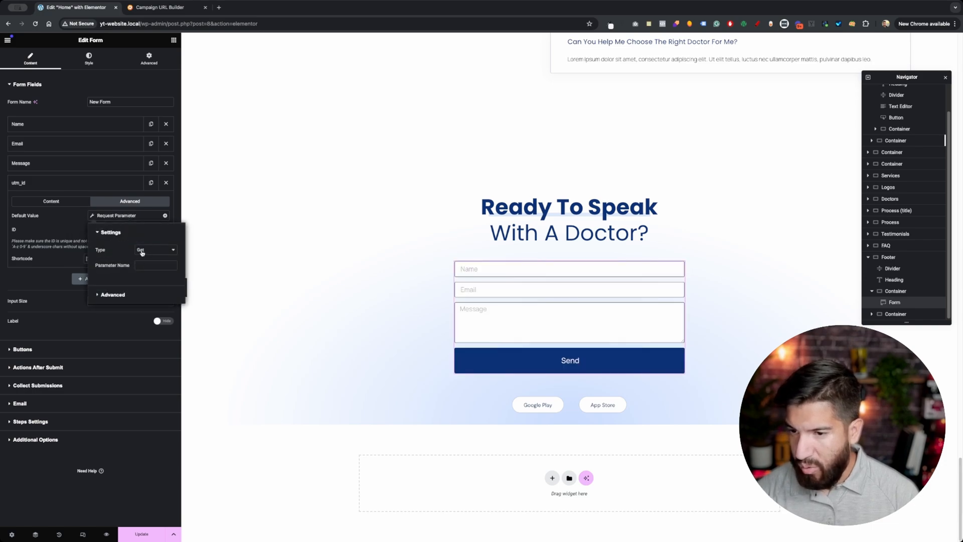
left_click(145, 265)
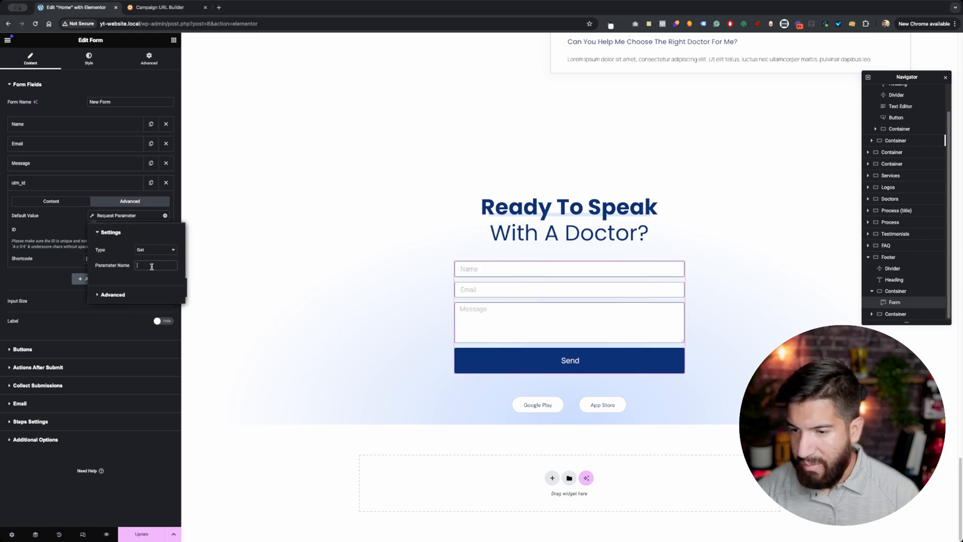
type("utm_id")
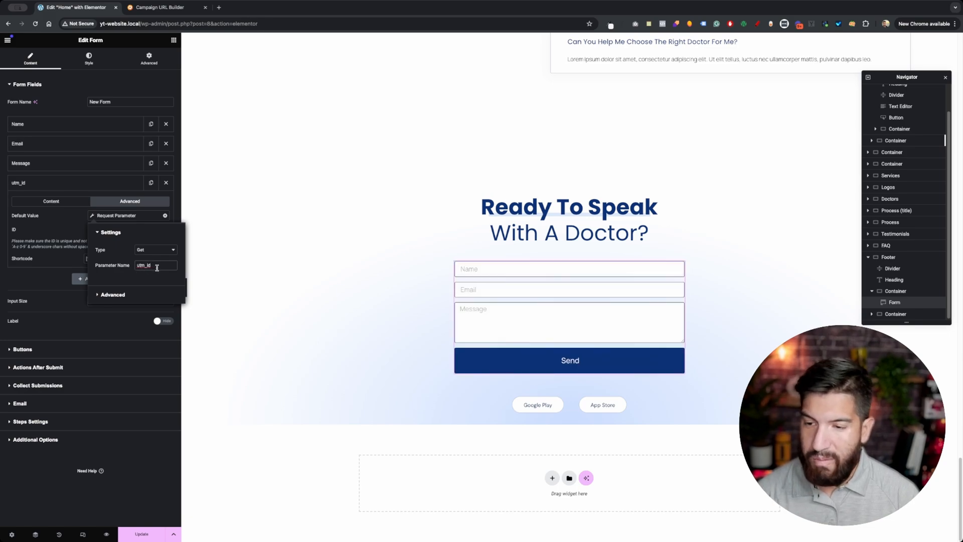
left_click(75, 237)
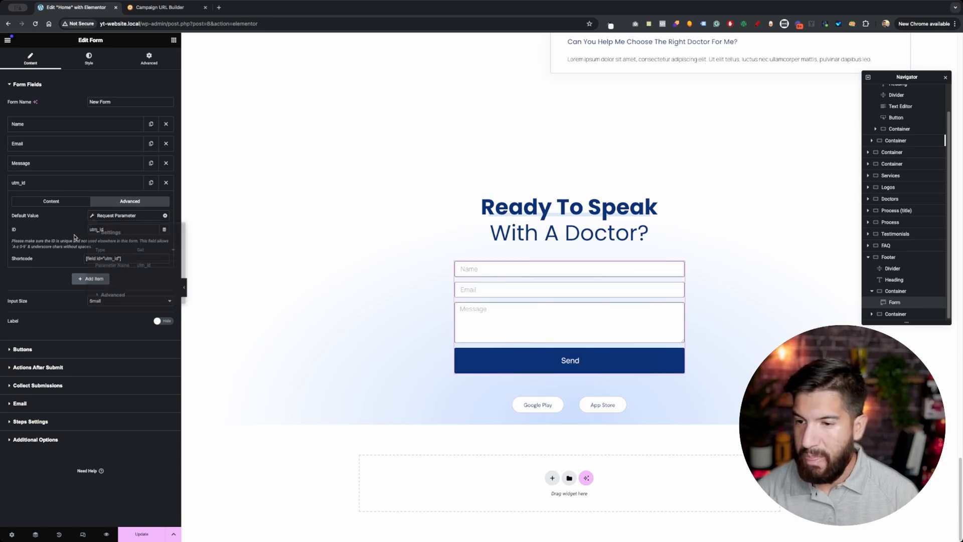
left_click(69, 183)
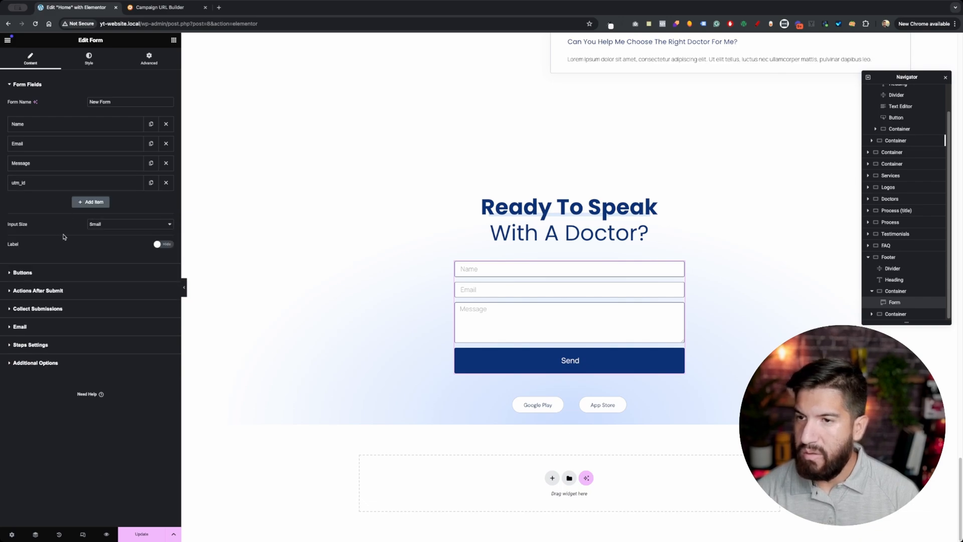
Step: Add a fifth form item and copy utm_source from the Campaign URL Builder table
left_click(91, 202)
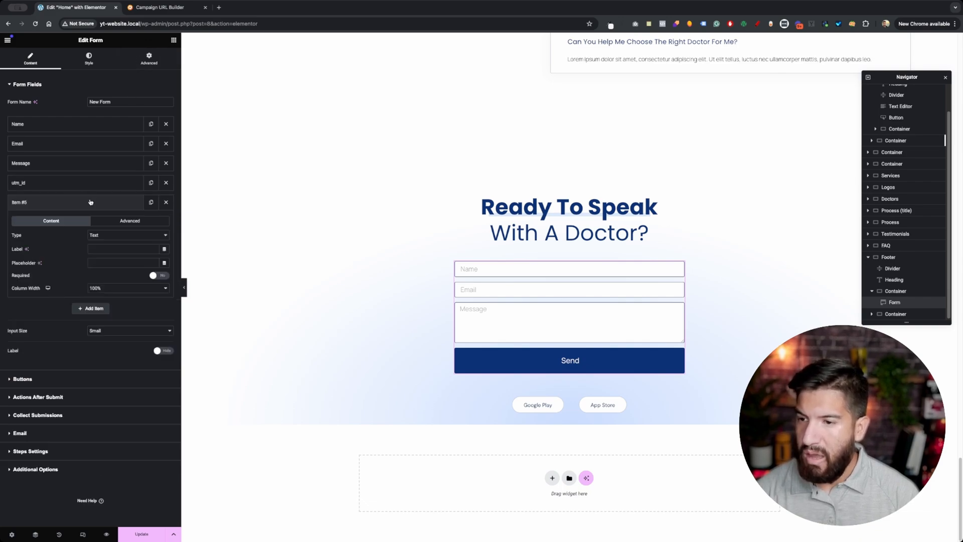
left_click(151, 9)
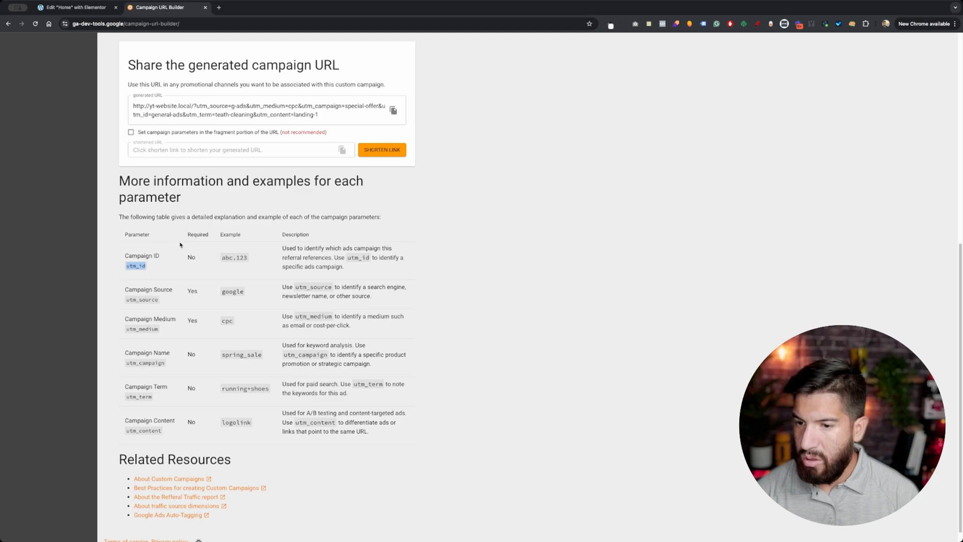
scroll(180, 245, "down", 1)
left_click_drag(121, 290, 158, 289)
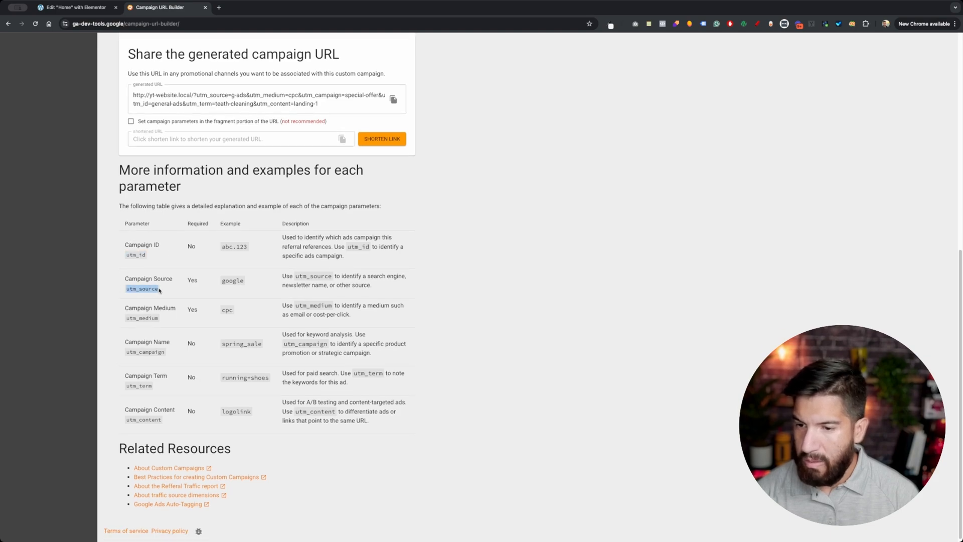
left_click(88, 8)
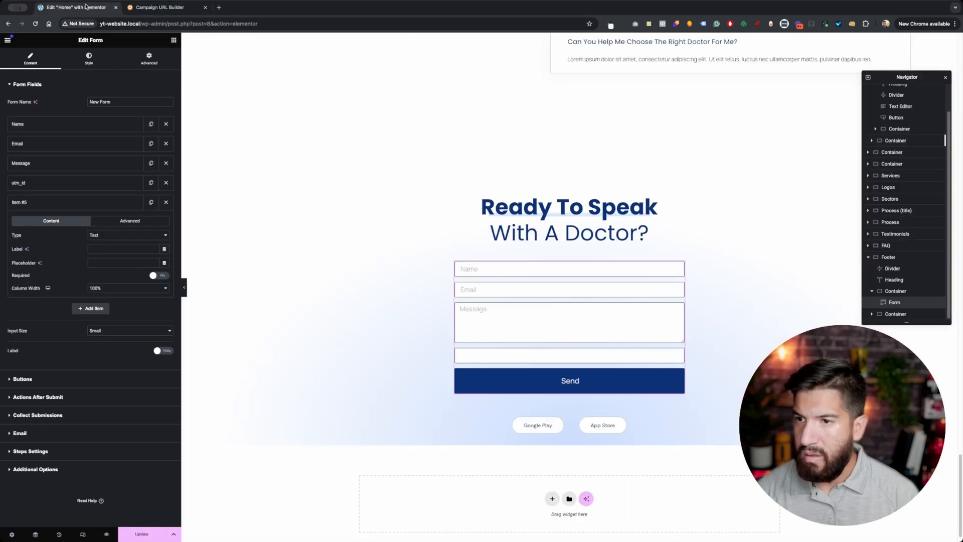
Step: Make the new field Hidden, label it utm_source and give it the ID utm_source
left_click(103, 251)
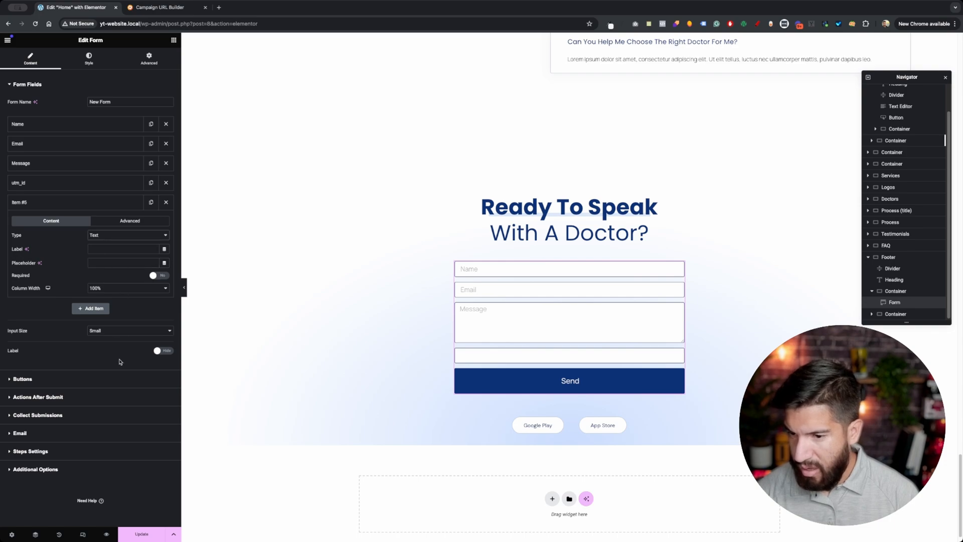
left_click(111, 322)
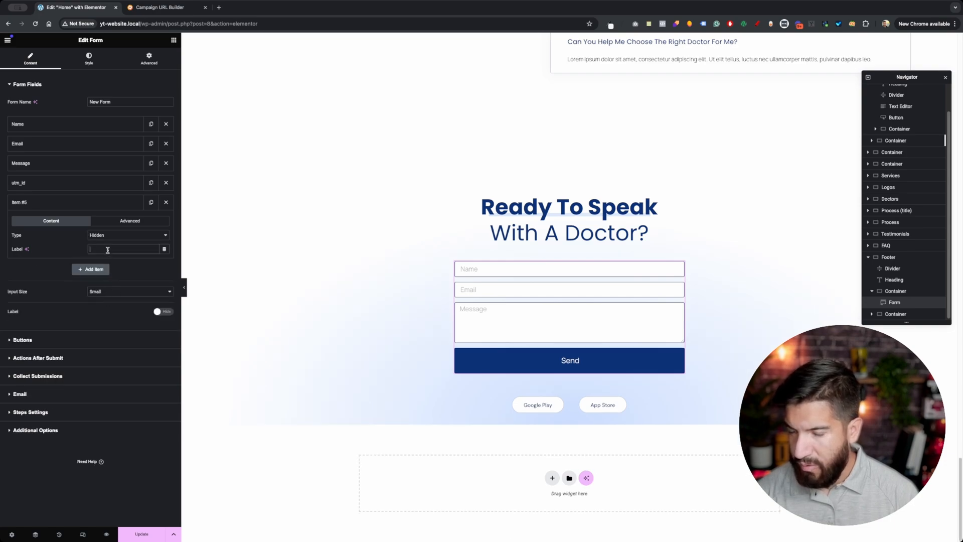
type("utm_source")
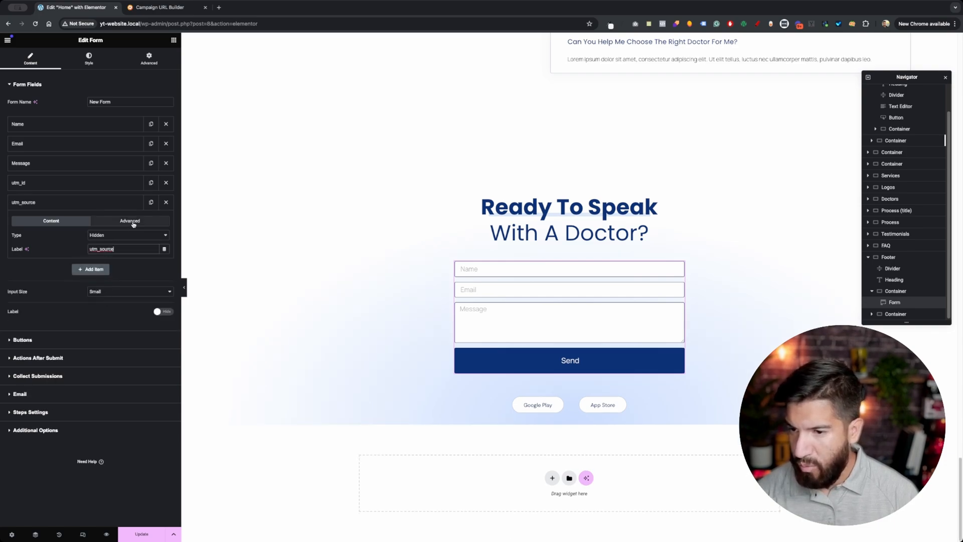
left_click(133, 222)
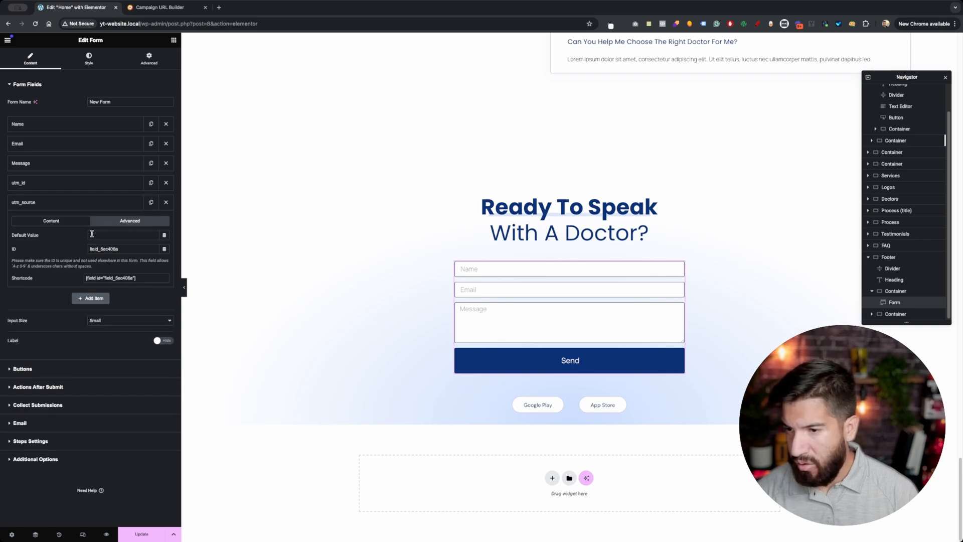
type("utm_source")
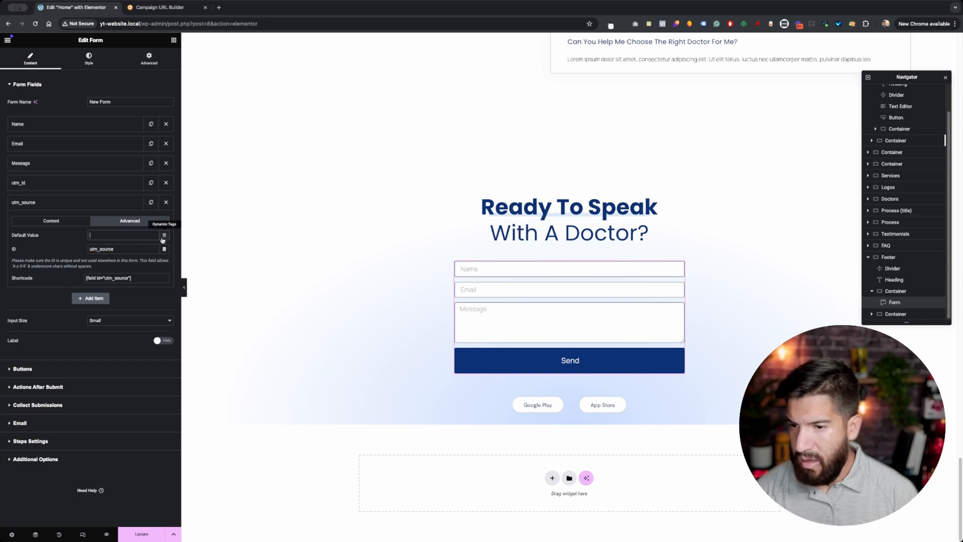
Step: Set utm_source's default value to the Request Parameter named utm_source
left_click(164, 235)
scroll(142, 301, "down", 2)
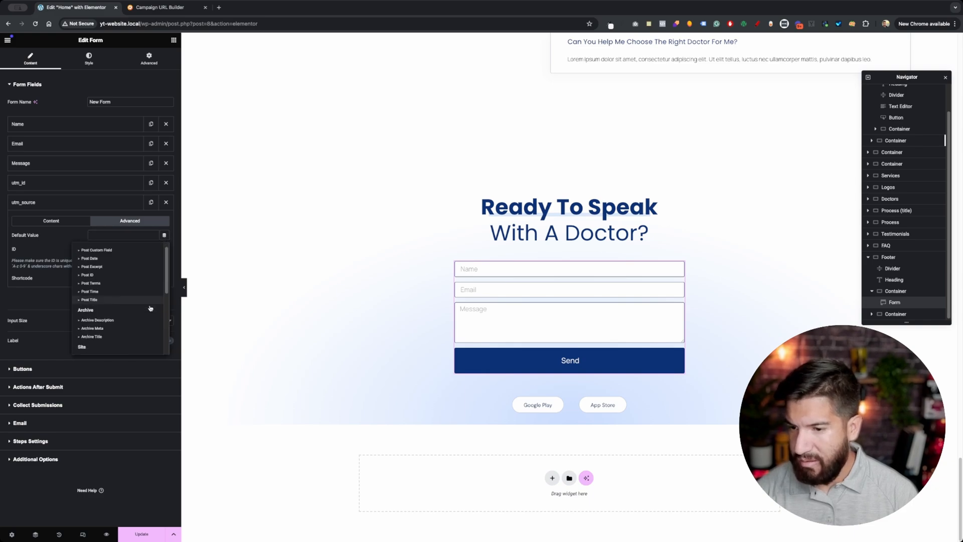
scroll(142, 309, "down", 2)
scroll(142, 312, "down", 1)
scroll(141, 312, "down", 1)
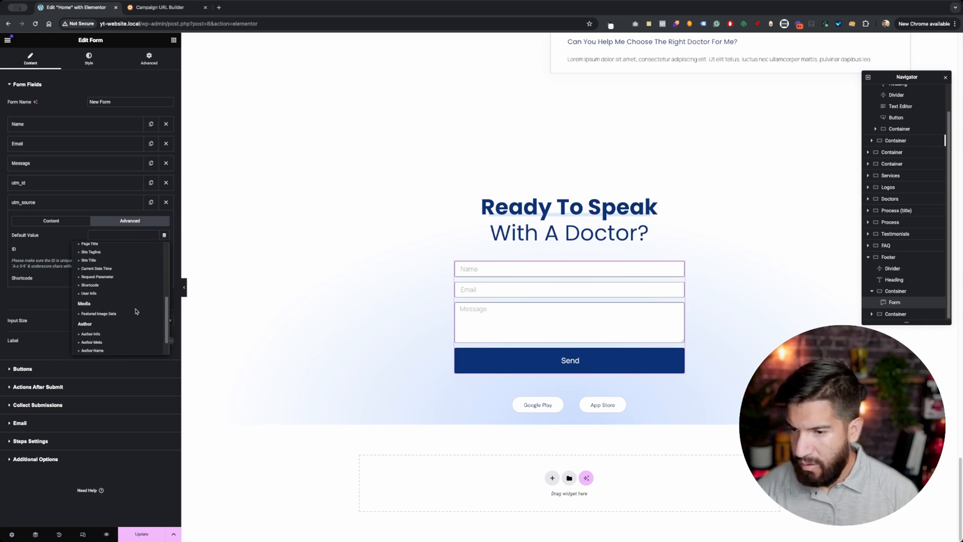
left_click(112, 279)
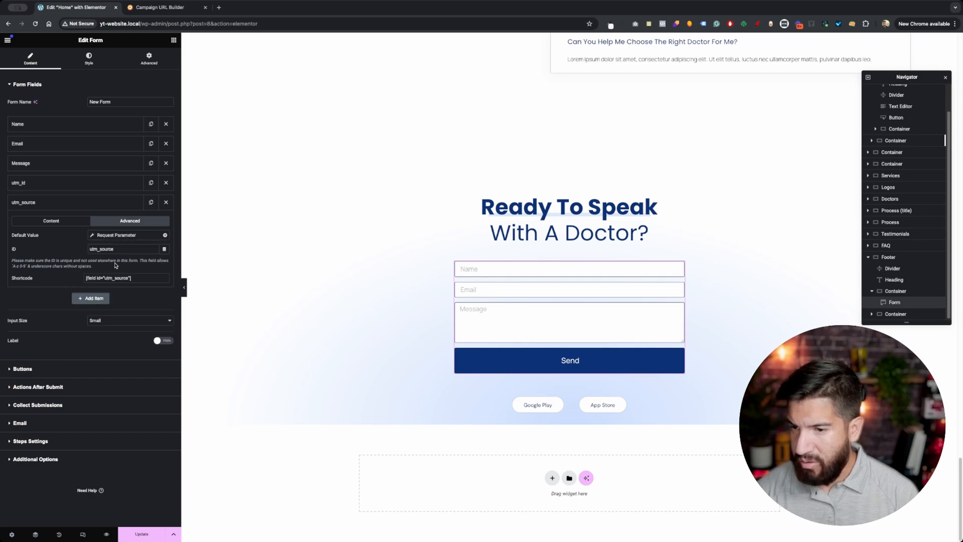
left_click(123, 238)
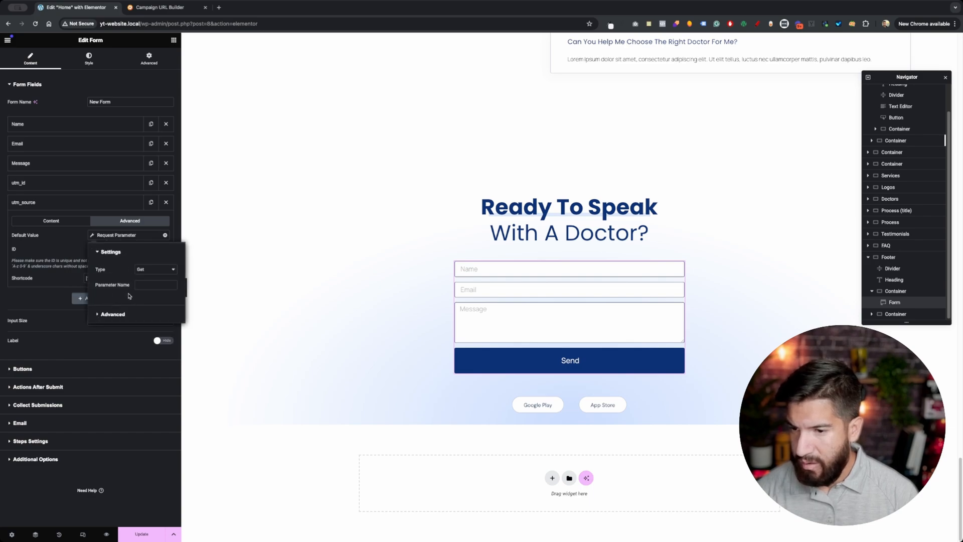
left_click(143, 285)
type("utm_source")
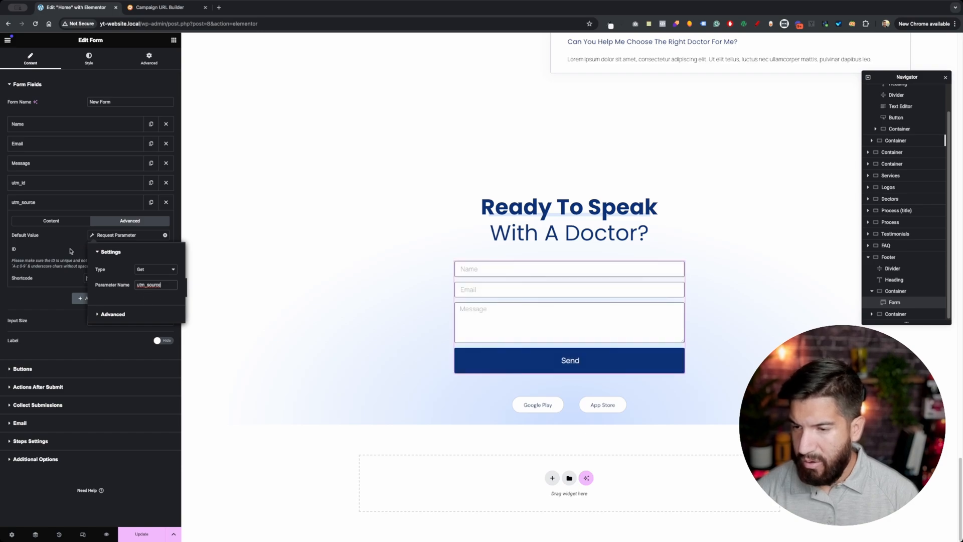
left_click(169, 8)
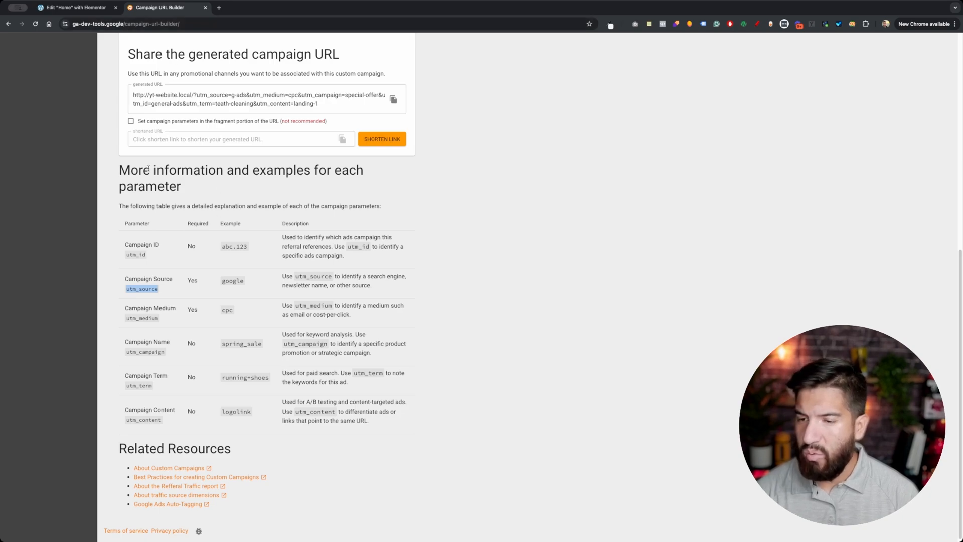
scroll(148, 170, "up", 6)
scroll(149, 171, "up", 2)
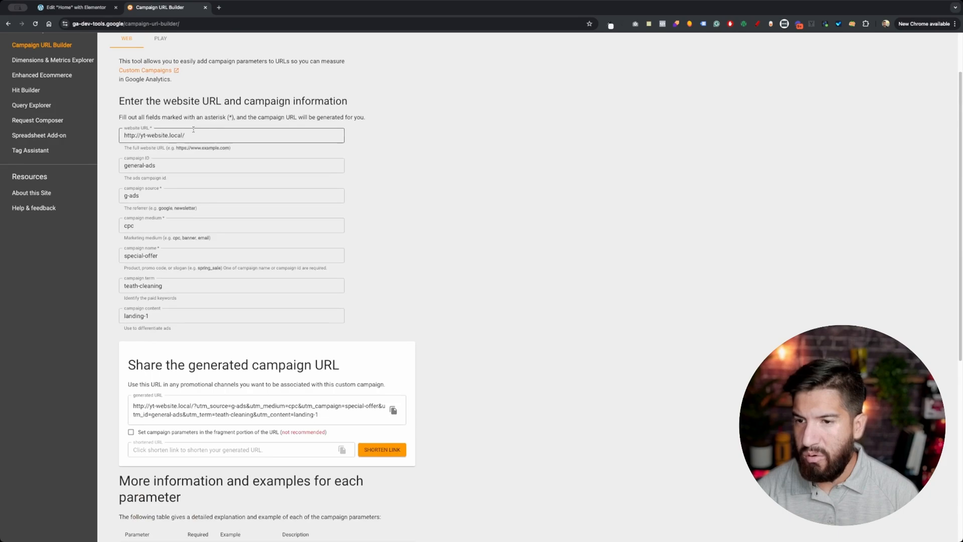
scroll(145, 339, "down", 2)
scroll(335, 280, "down", 2)
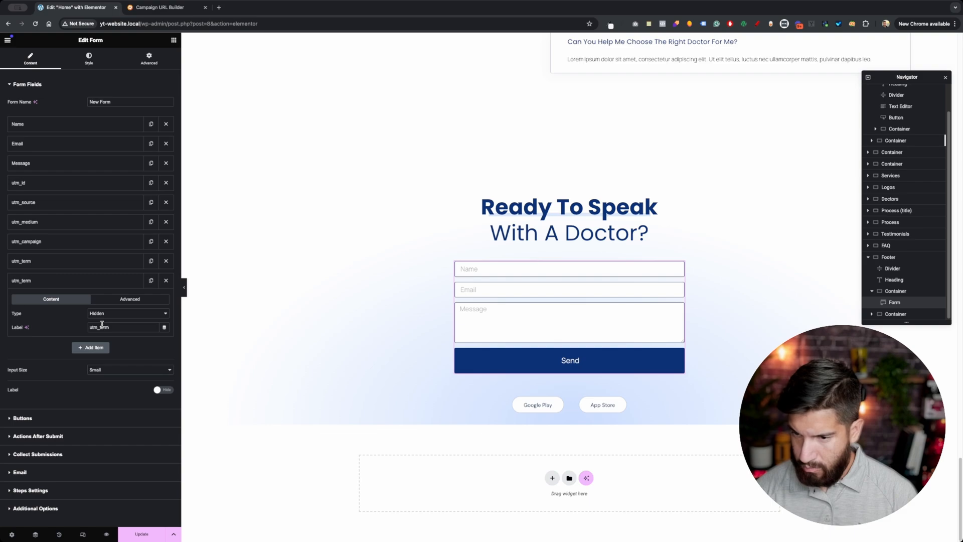
Step: Collapse the finished utm_content field and check the utm_source field's settings
left_click(60, 281)
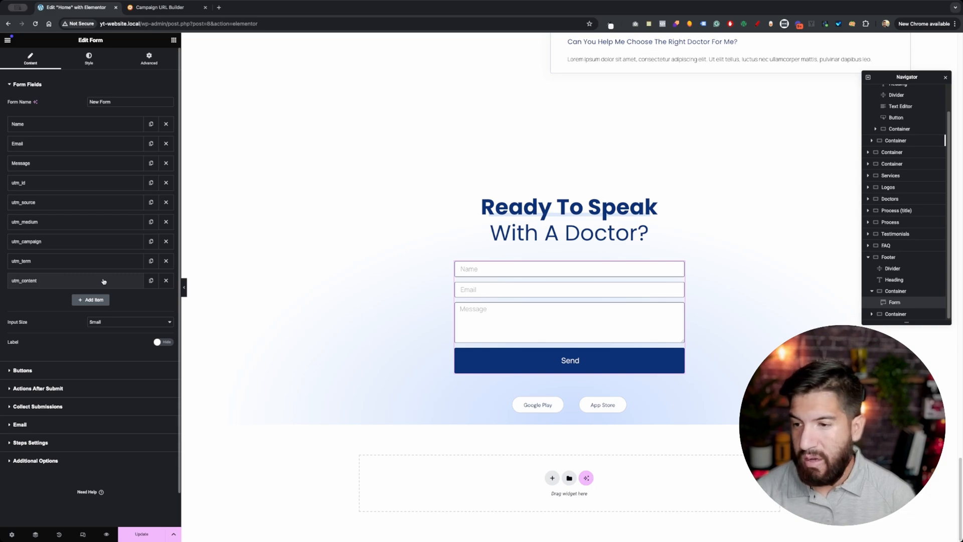
left_click(99, 204)
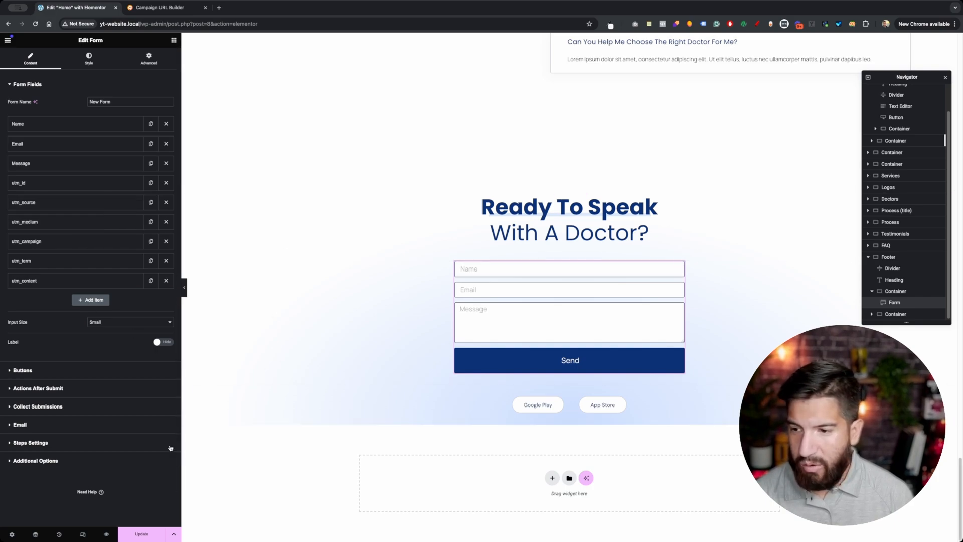
Step: Update the page, open its preview and copy the generated campaign URL
left_click(134, 536)
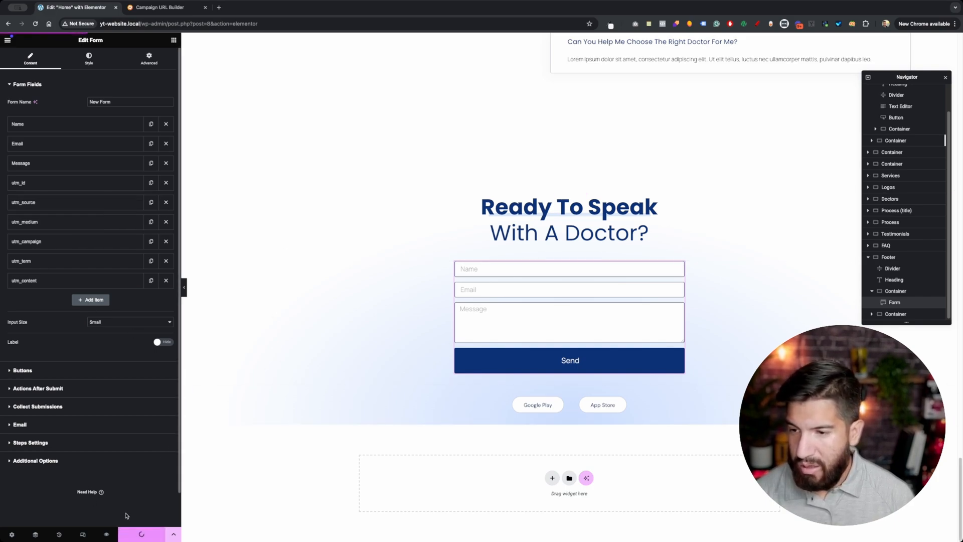
left_click(107, 535)
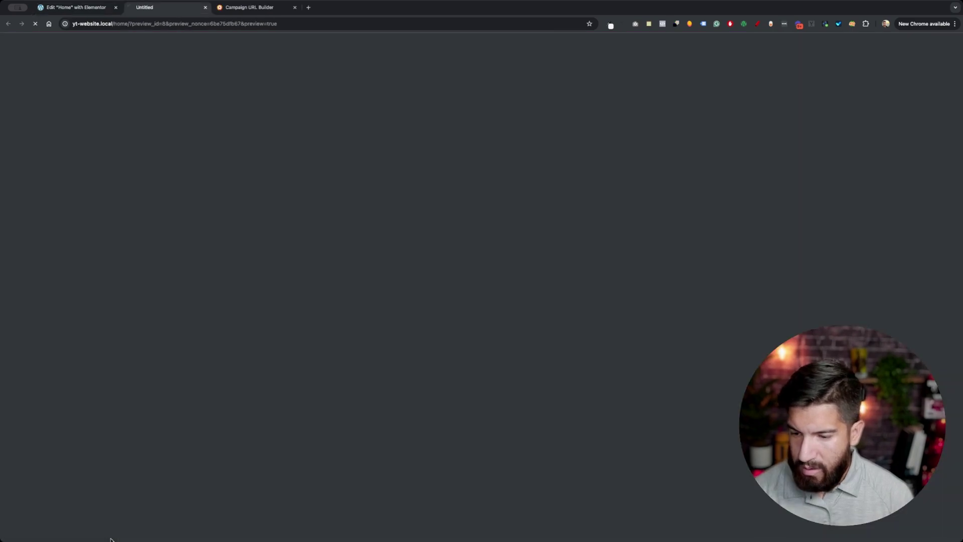
left_click(248, 9)
scroll(301, 188, "up", 2)
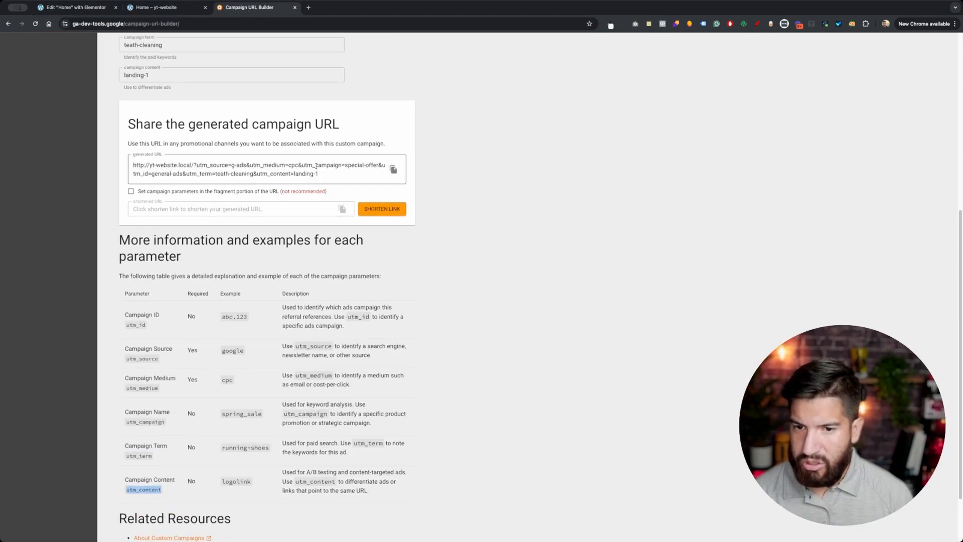
scroll(316, 165, "up", 1)
left_click(393, 186)
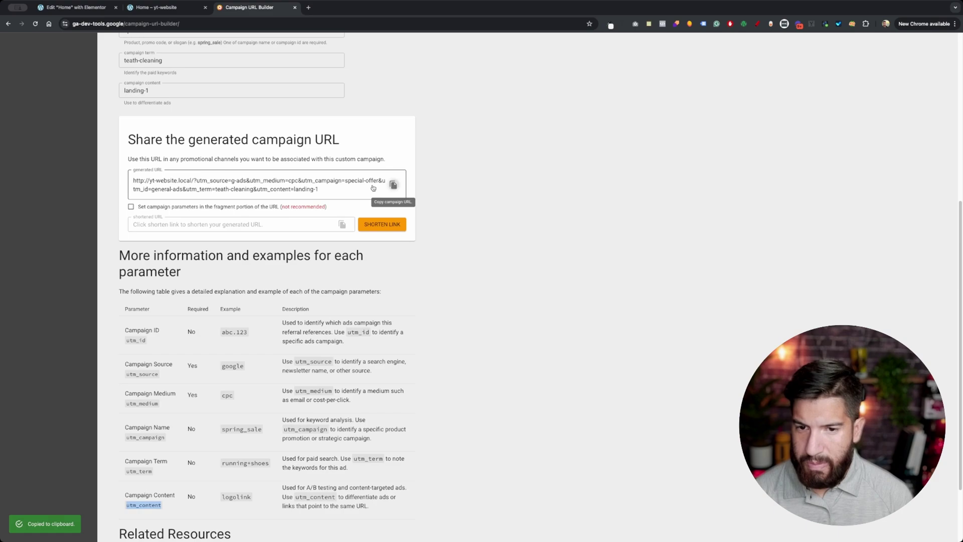
Step: Load the preview tab with the copied UTM campaign URL
left_click(162, 8)
left_click(223, 23)
key("ctrl+v")
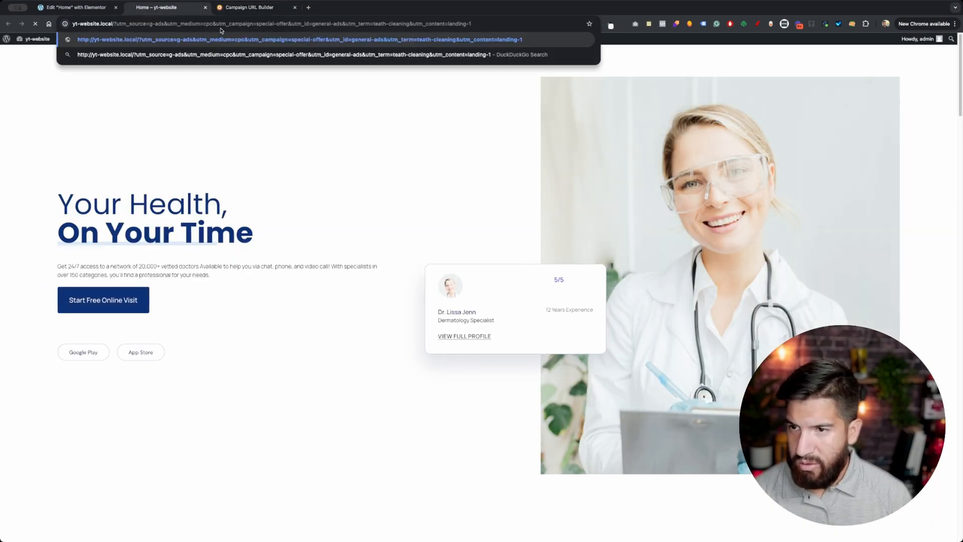
key("Return")
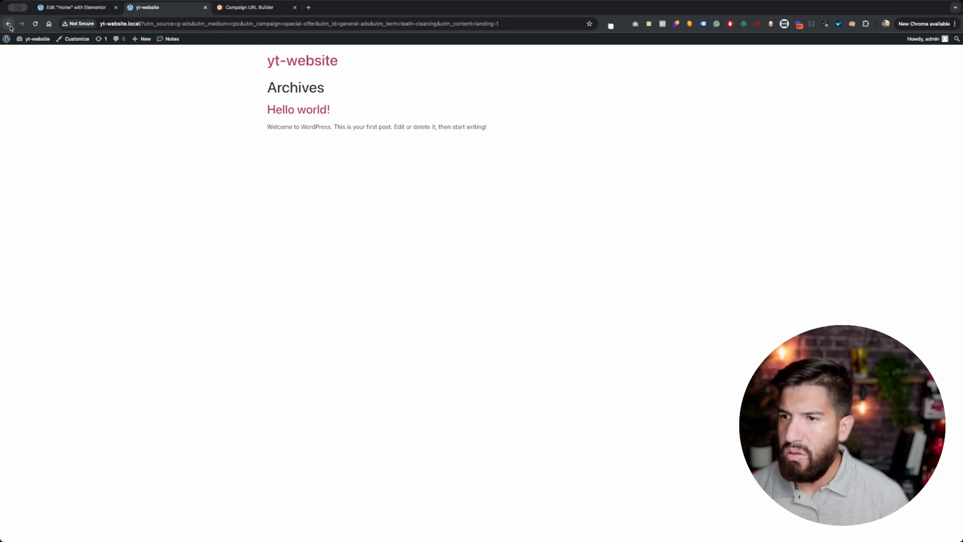
Step: In Reading Settings, make Home the static homepage and save the change
mouse_move(37, 38)
left_click(36, 53)
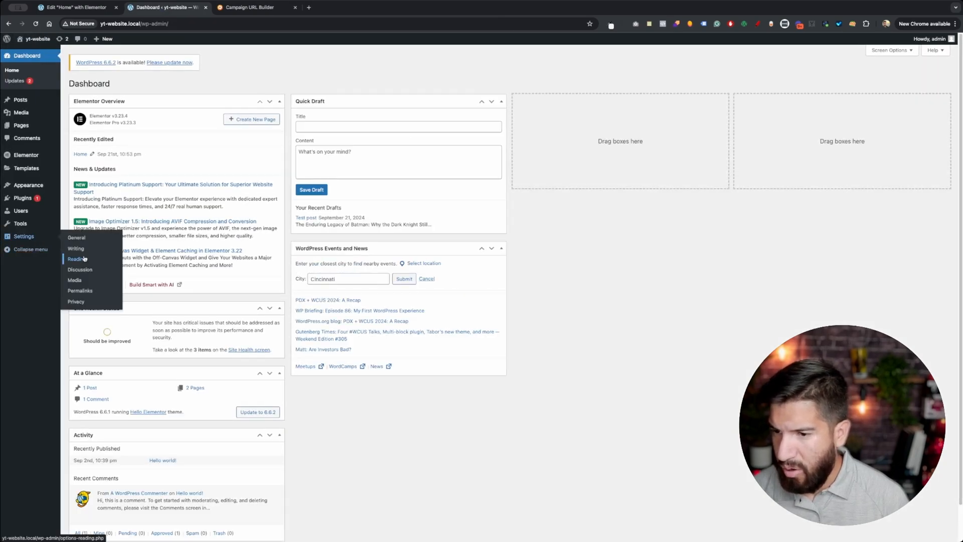
left_click(80, 260)
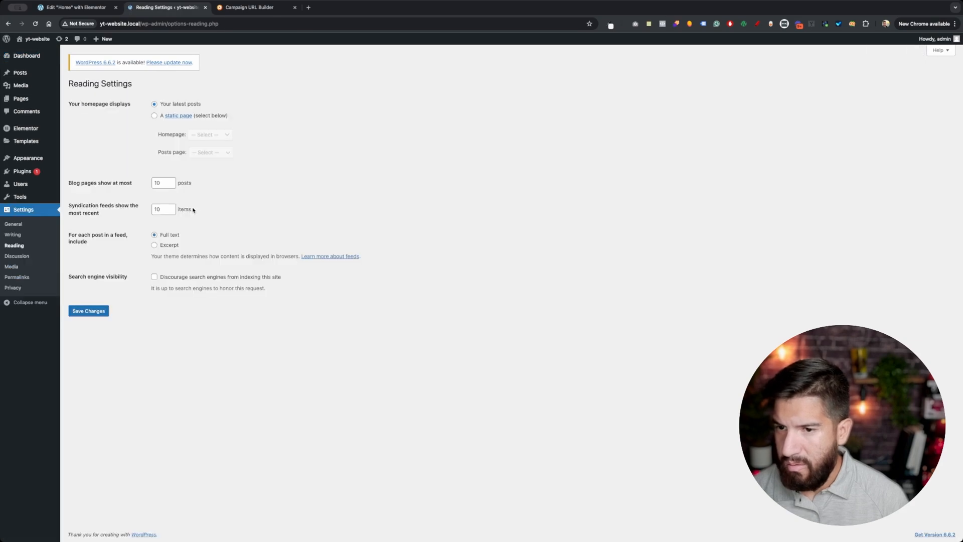
left_click(155, 116)
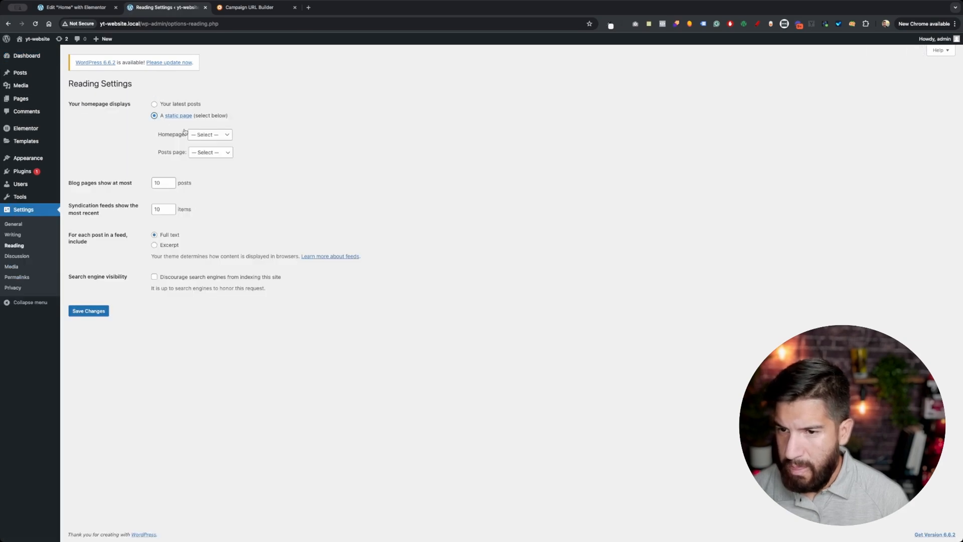
left_click(178, 224)
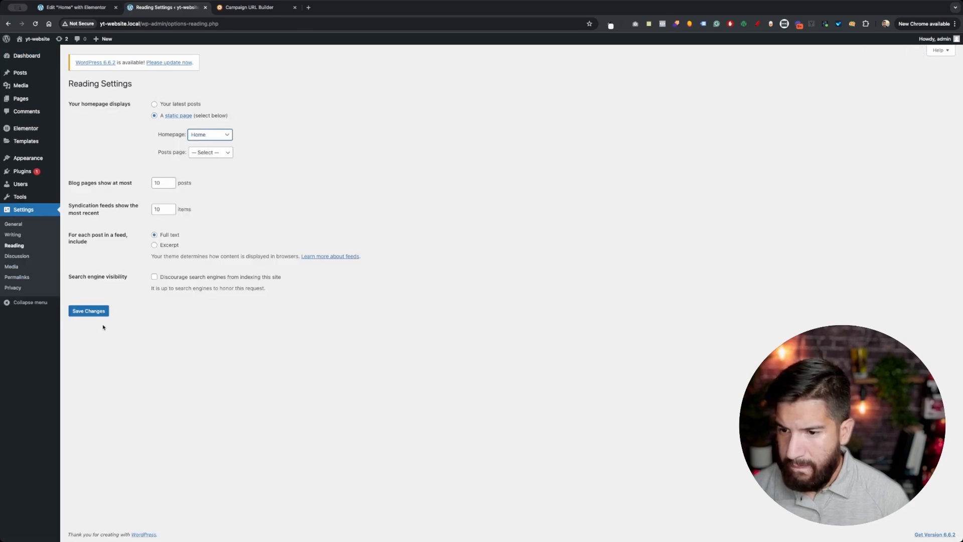
left_click(90, 311)
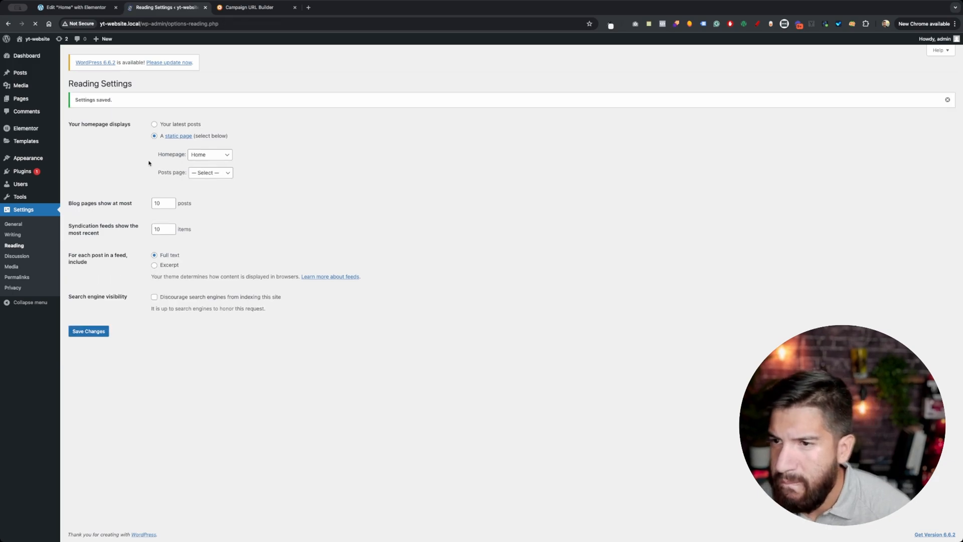
Step: Load the site's front page with the UTM campaign URL
left_click(164, 23)
key("ctrl+v")
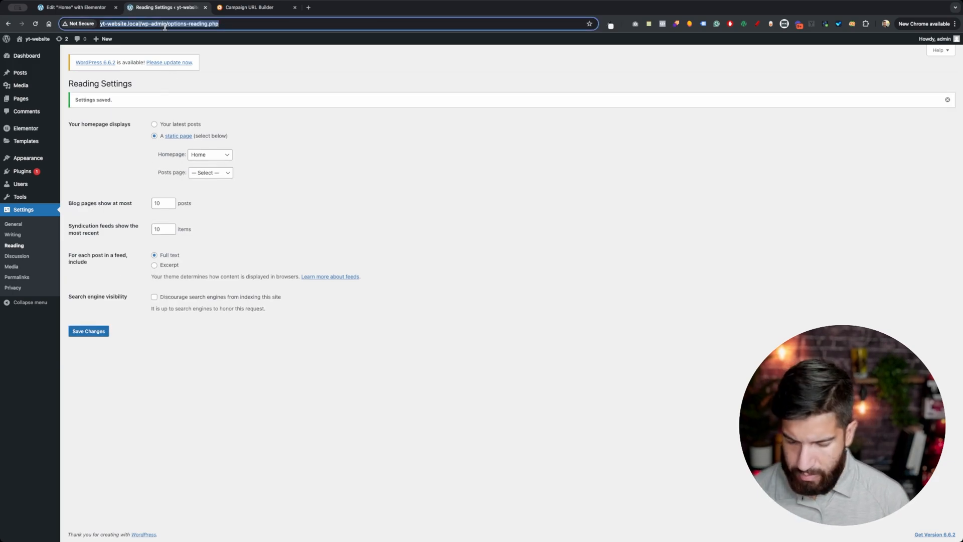
key("Return")
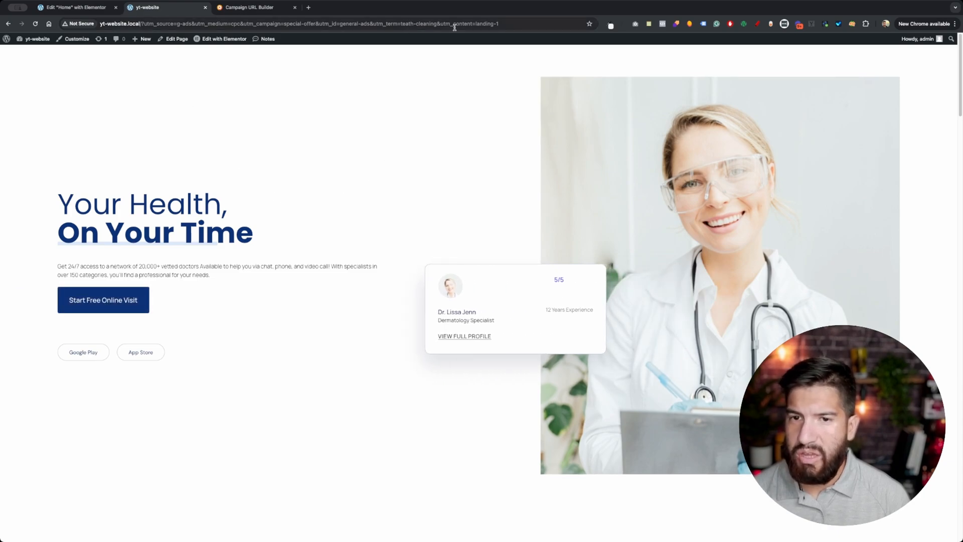
scroll(389, 264, "down", 3)
scroll(407, 279, "down", 5)
scroll(429, 289, "down", 5)
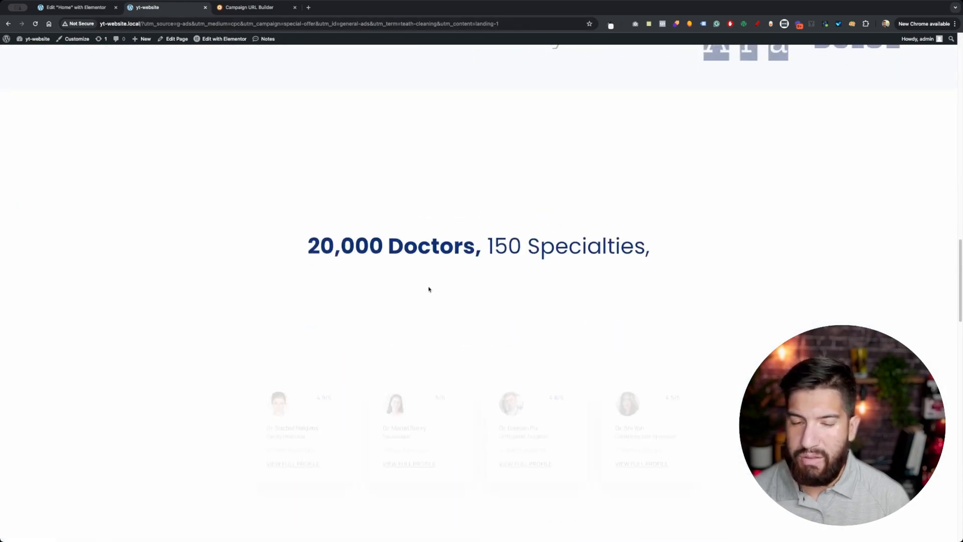
scroll(430, 290, "down", 5)
scroll(376, 279, "down", 4)
scroll(316, 264, "down", 5)
scroll(247, 251, "down", 4)
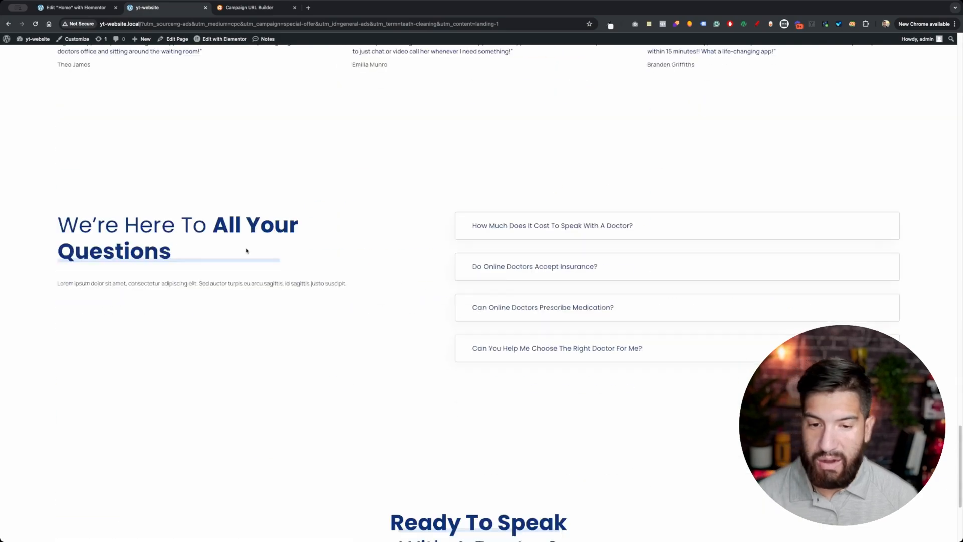
scroll(246, 251, "down", 3)
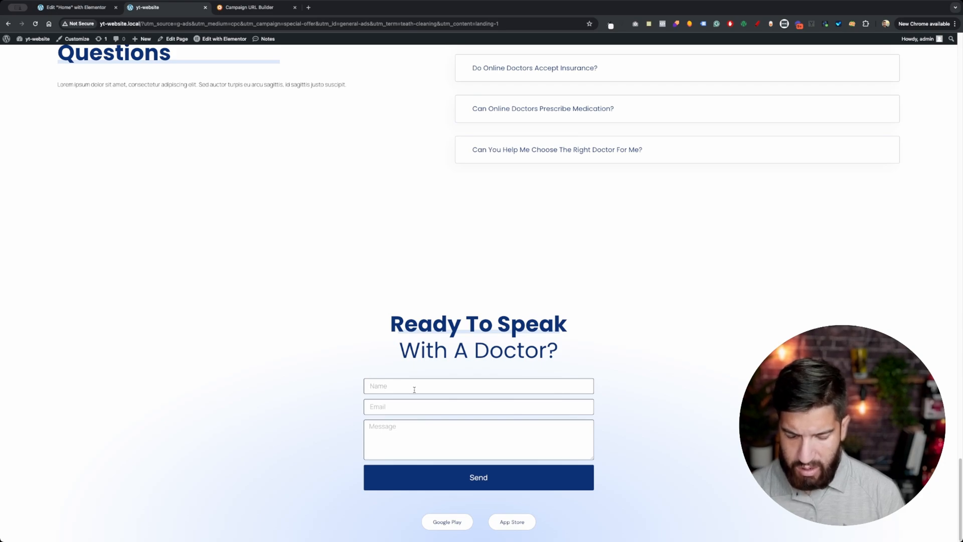
type("uriel")
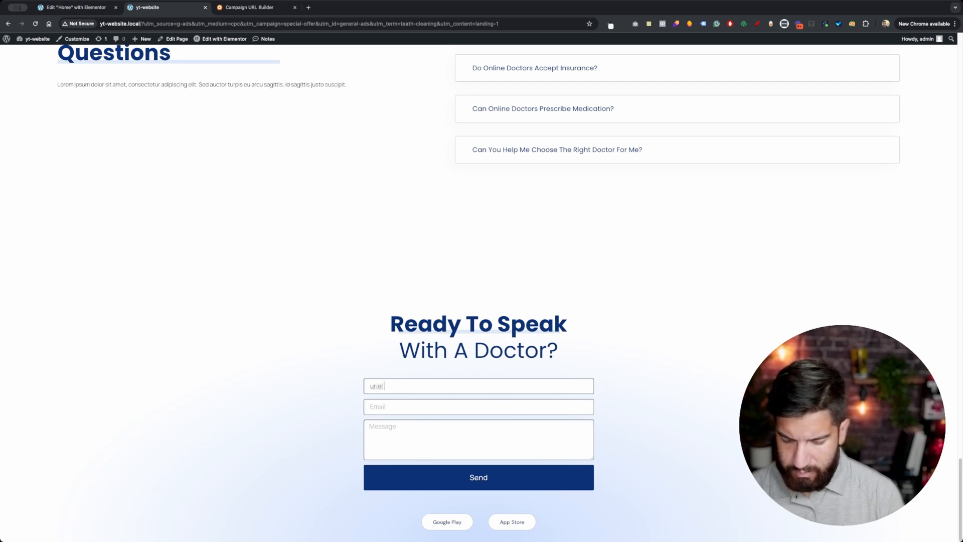
type(" test")
key("Tab")
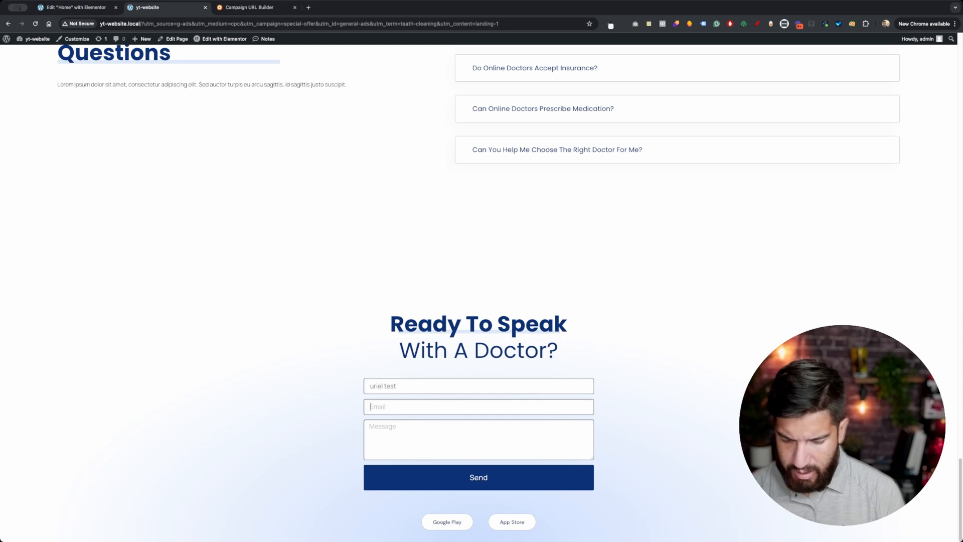
type("test@web")
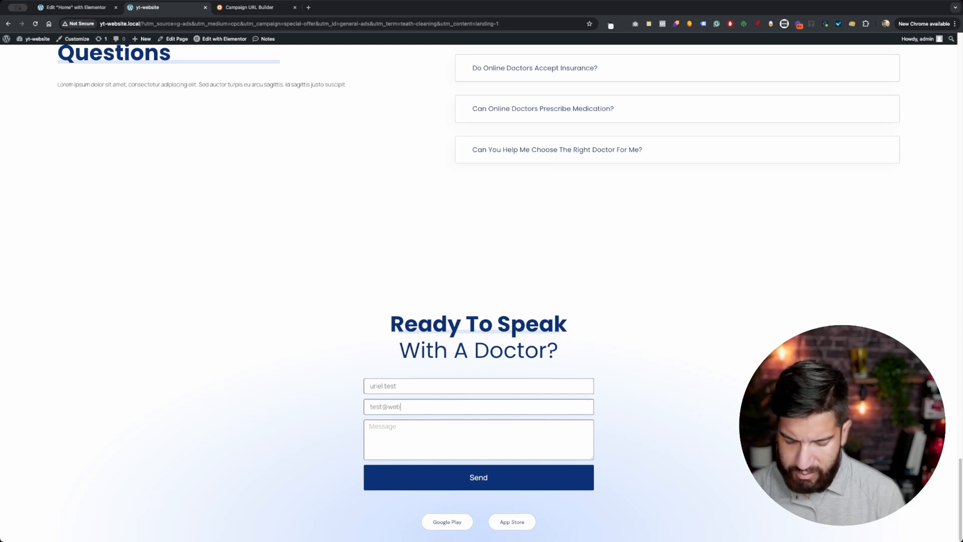
type("site.com")
key("Tab")
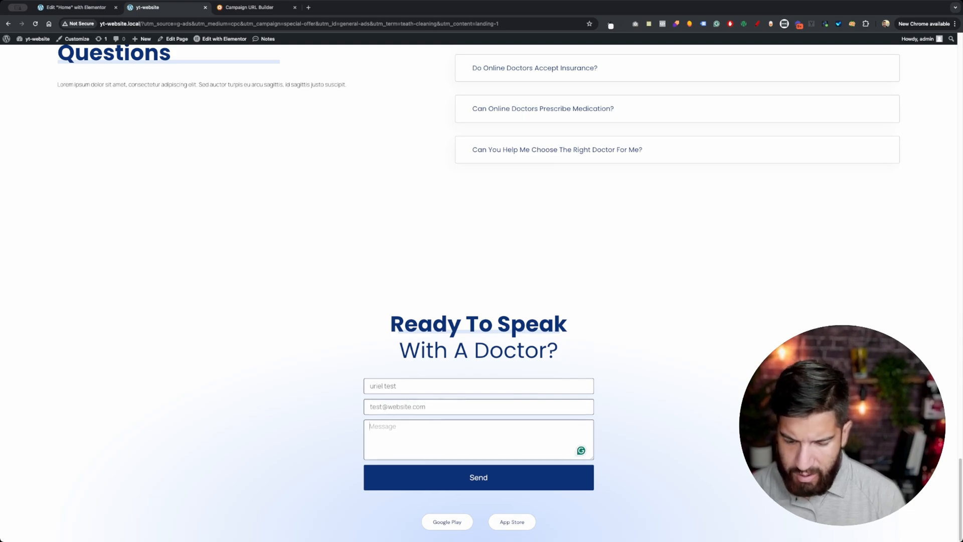
type("test message")
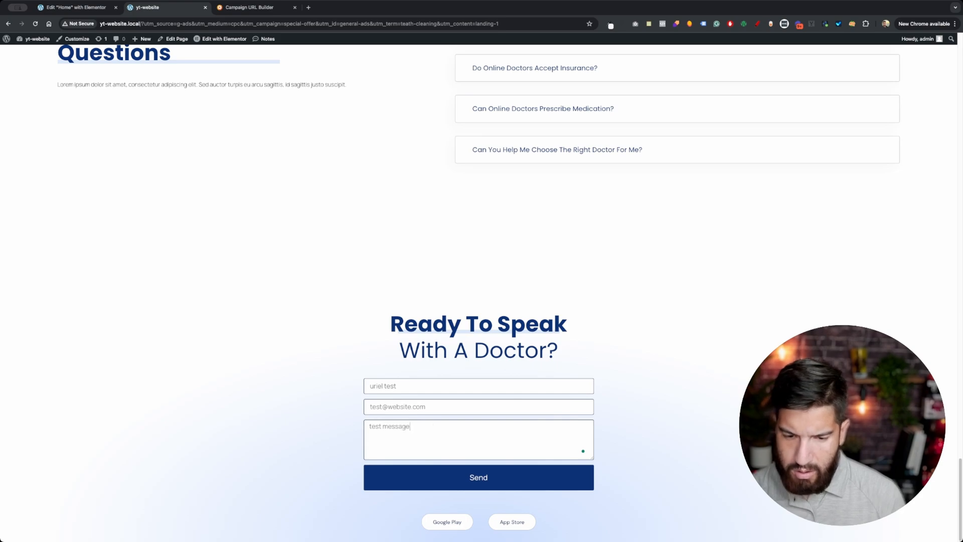
left_click(478, 482)
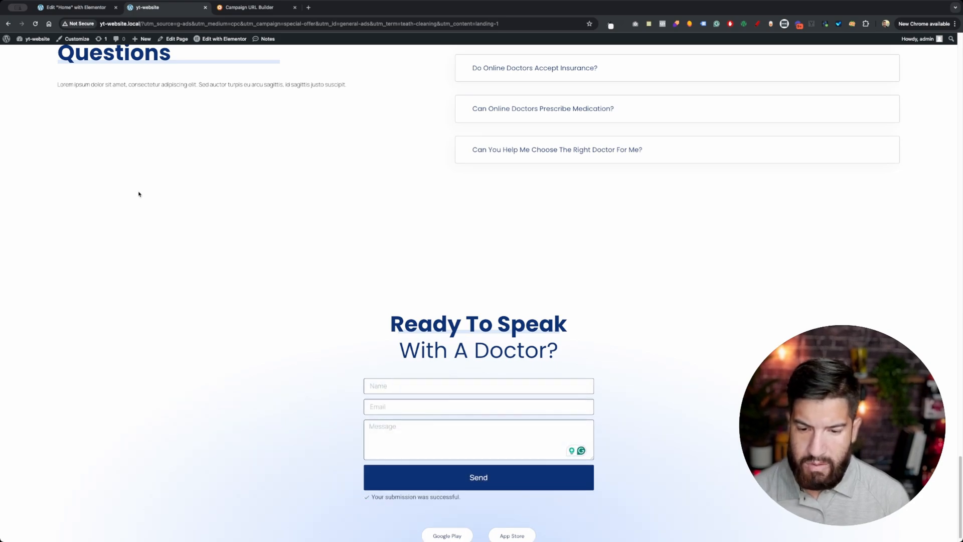
mouse_move(35, 38)
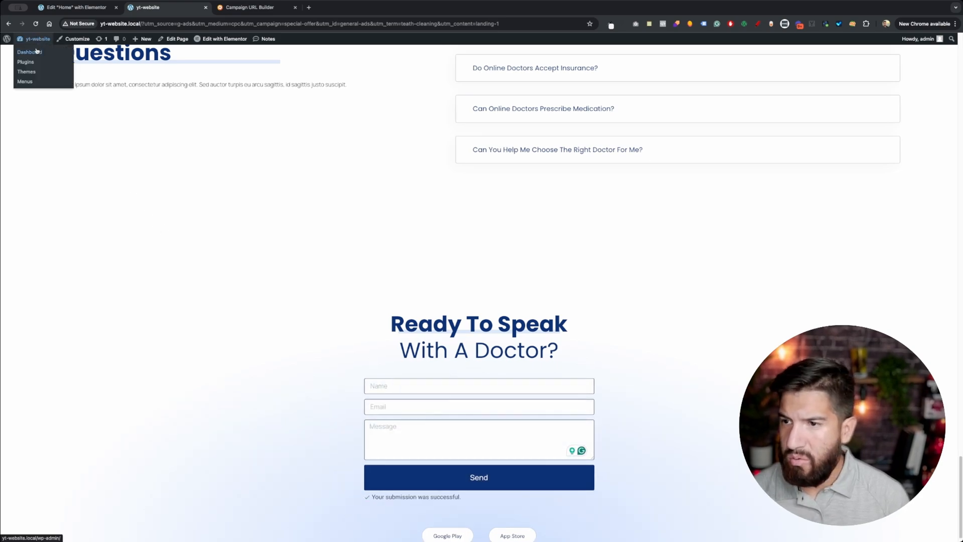
Step: Open Submission #1 from Elementor's Submissions list in the WordPress dashboard
left_click(35, 52)
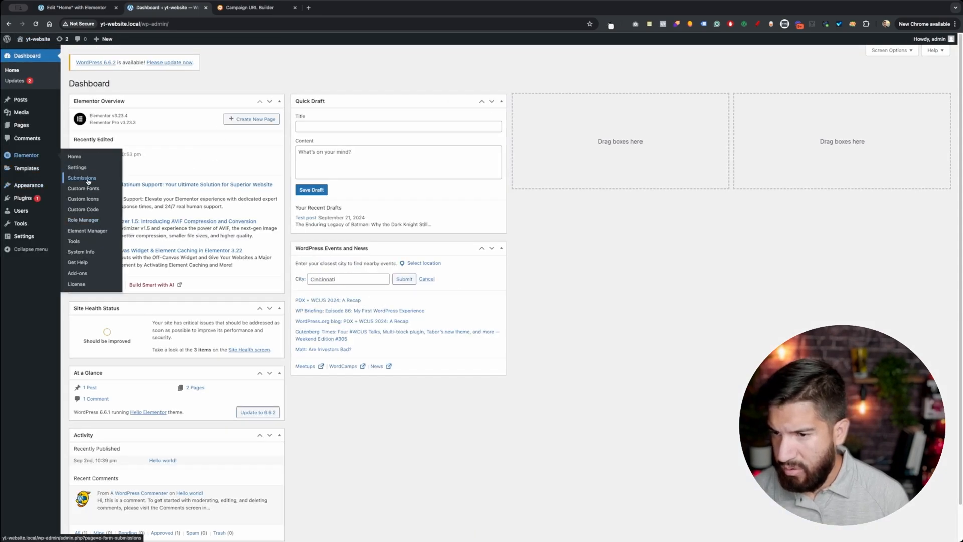
left_click(88, 179)
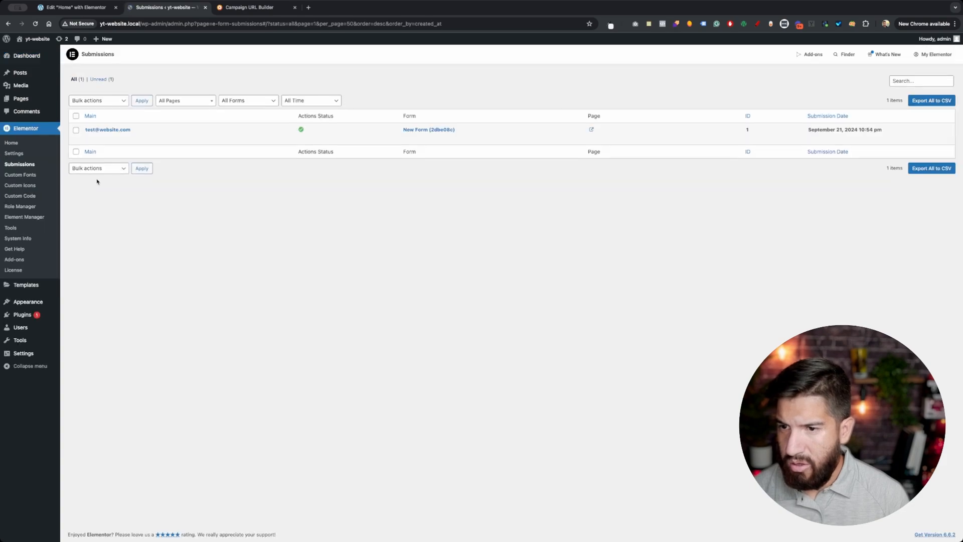
left_click(95, 142)
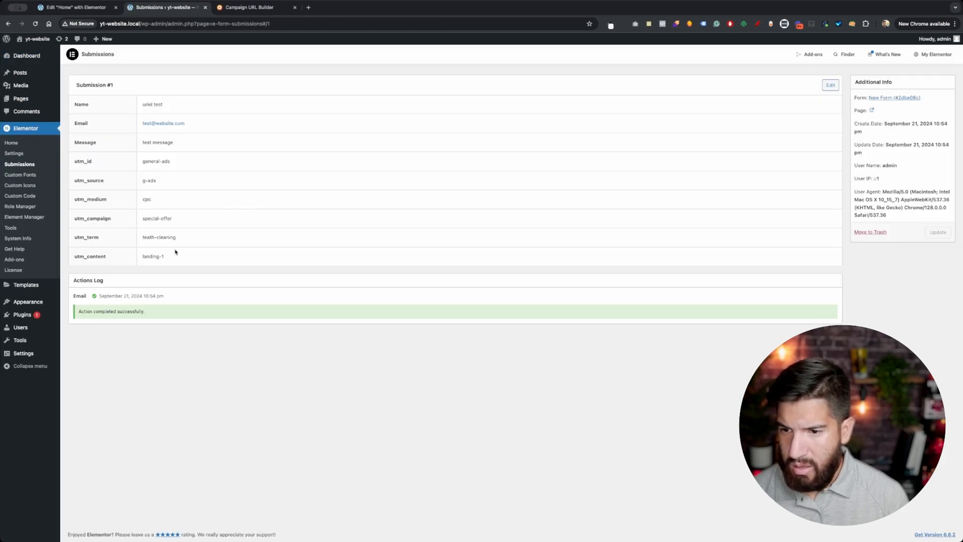
Step: Highlight the utm_id through utm_content rows, then return to the live site
left_click_drag(175, 254, 75, 161)
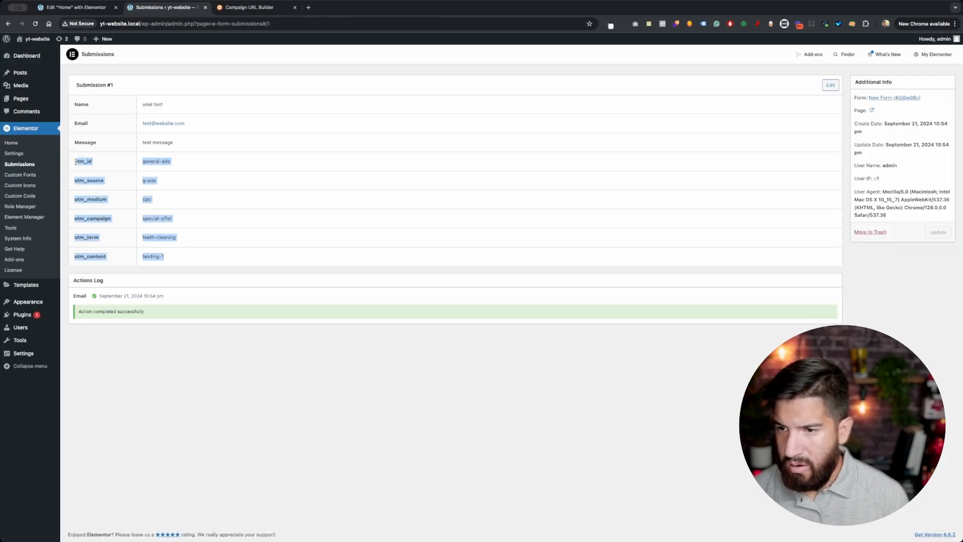
left_click(218, 259)
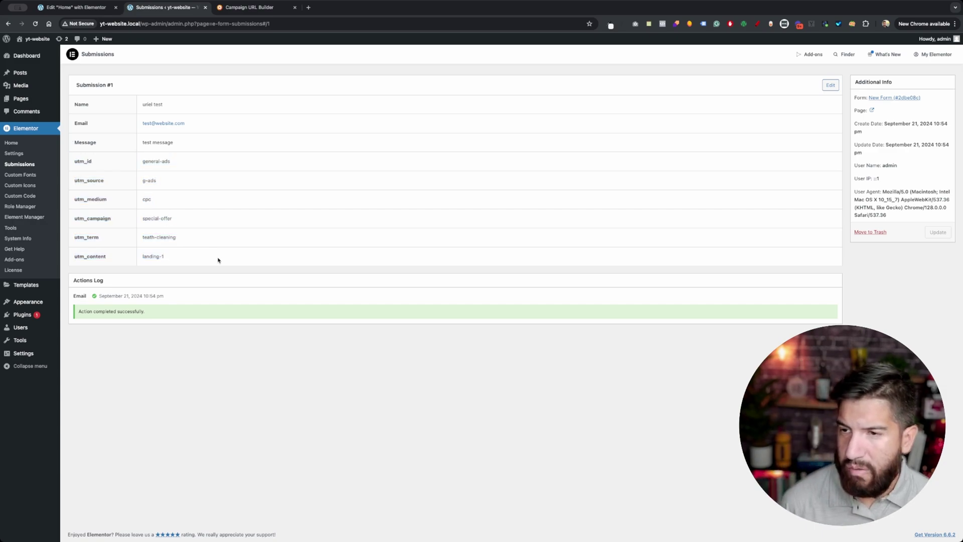
mouse_move(34, 38)
left_click(35, 51)
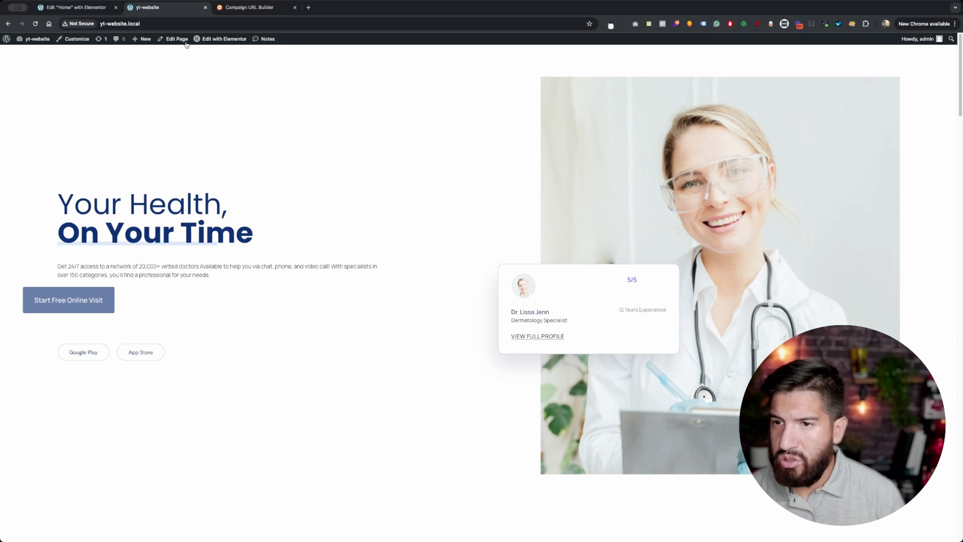
Step: Reload the yt-website front page using the pasted UTM campaign link and highlight its UTM query string
left_click(195, 25)
type("http://yt-website.local/?utm_source=g-ads&utm_medium=cpc&utm_campaign=special-offer&utm_id=general-ads&utm_term=teath-cleaning&utm_content=landing-1")
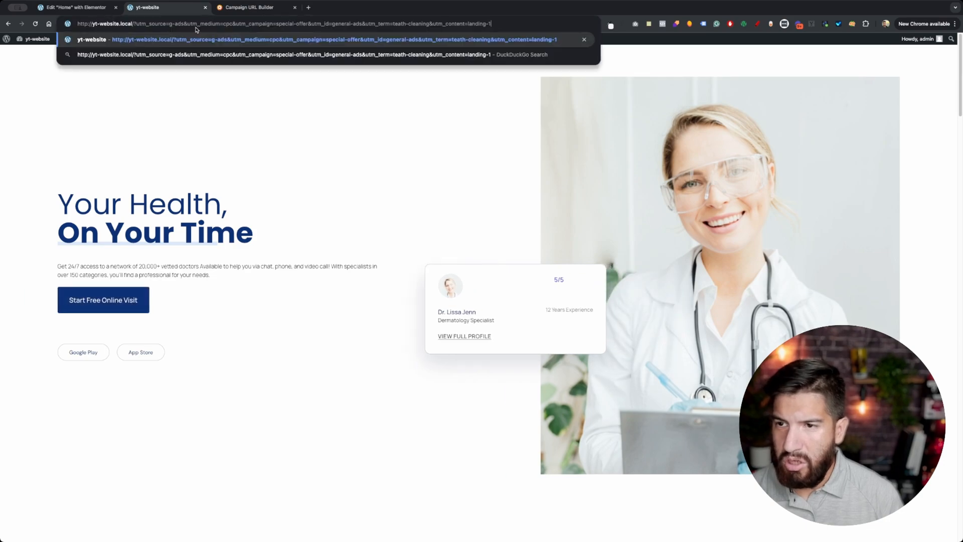
key("Return")
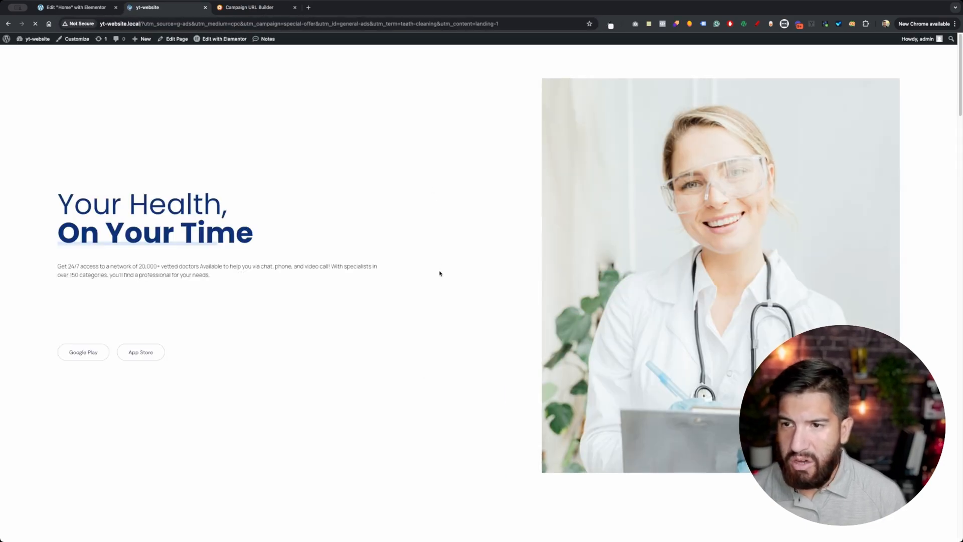
scroll(301, 195, "down", 3)
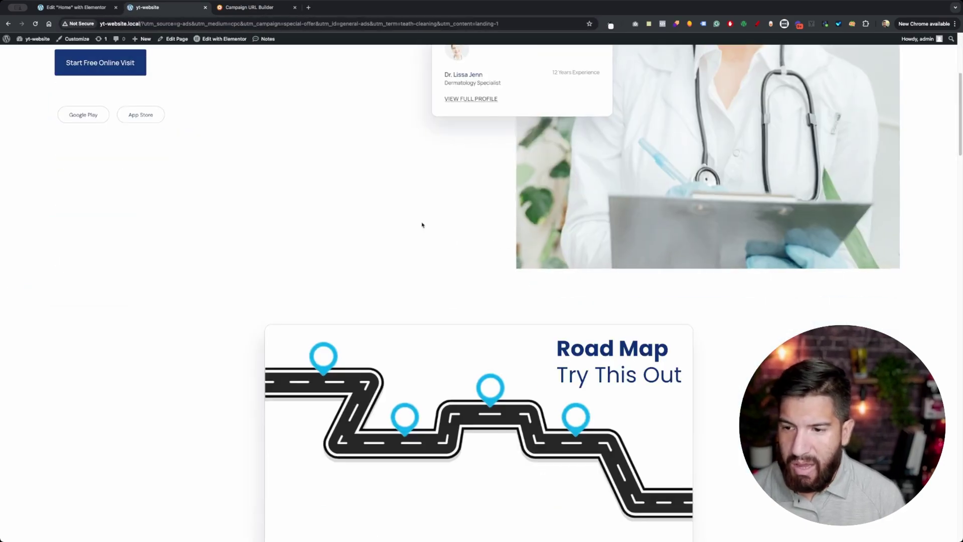
left_click(133, 117)
scroll(494, 256, "down", 3)
scroll(495, 253, "down", 4)
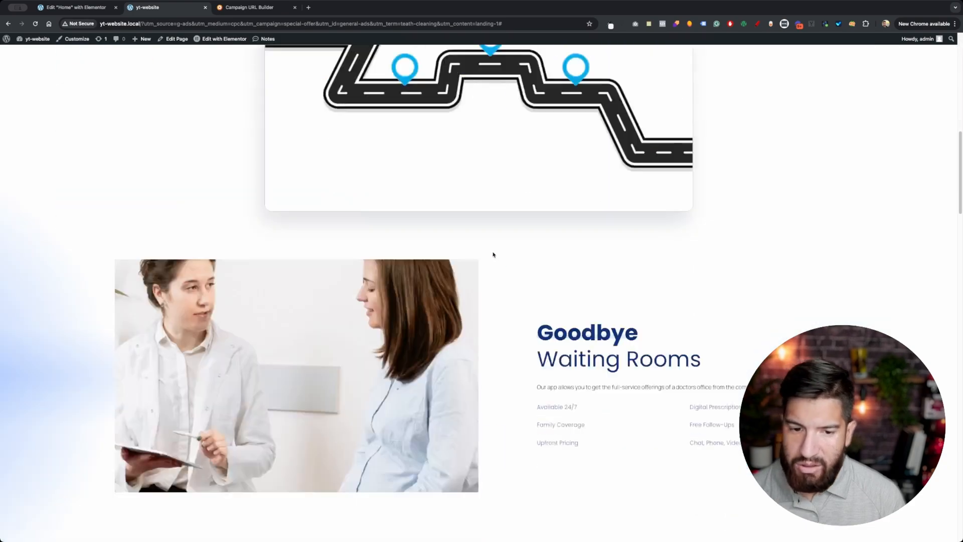
scroll(582, 280, "down", 4)
scroll(582, 281, "down", 3)
scroll(544, 271, "up", 3)
scroll(278, 198, "up", 10)
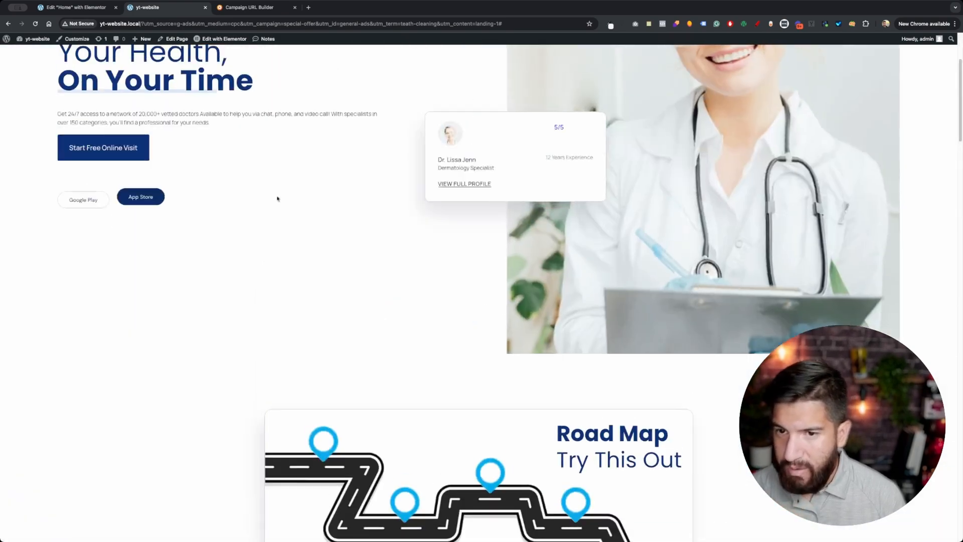
scroll(360, 189, "up", 2)
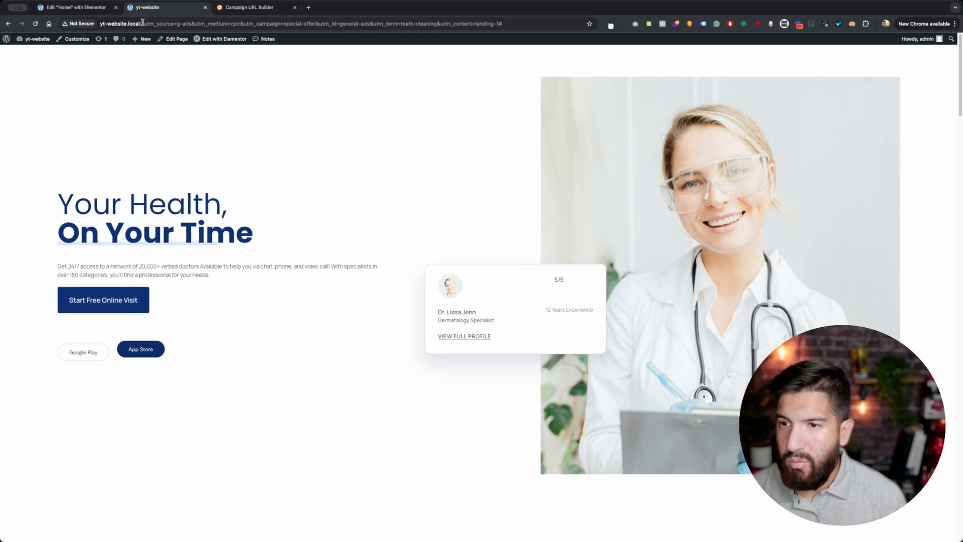
left_click_drag(141, 23, 508, 23)
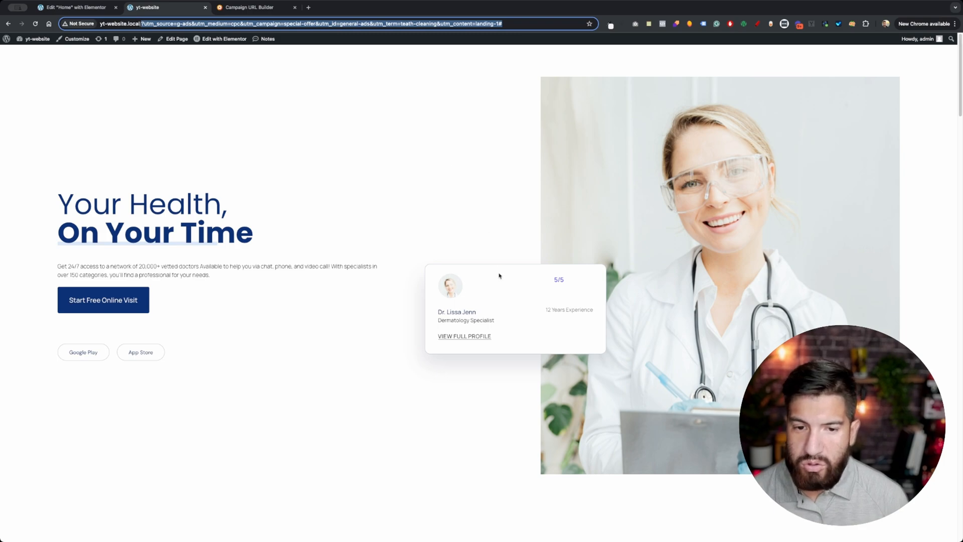
Step: Inspect the local storage entries for yt-website.local in DevTools Application panel, then dismiss DevTools
key("super+alt+i")
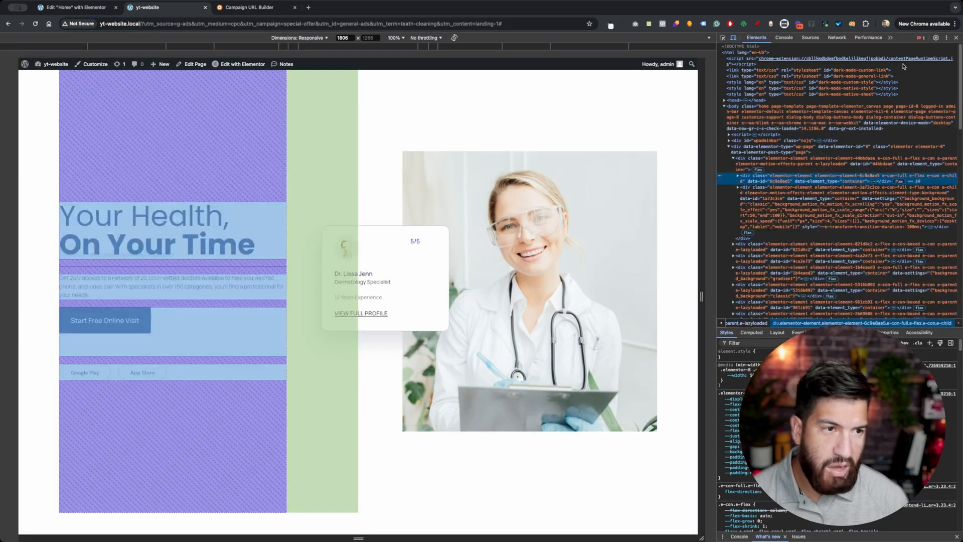
left_click(891, 37)
left_click(873, 75)
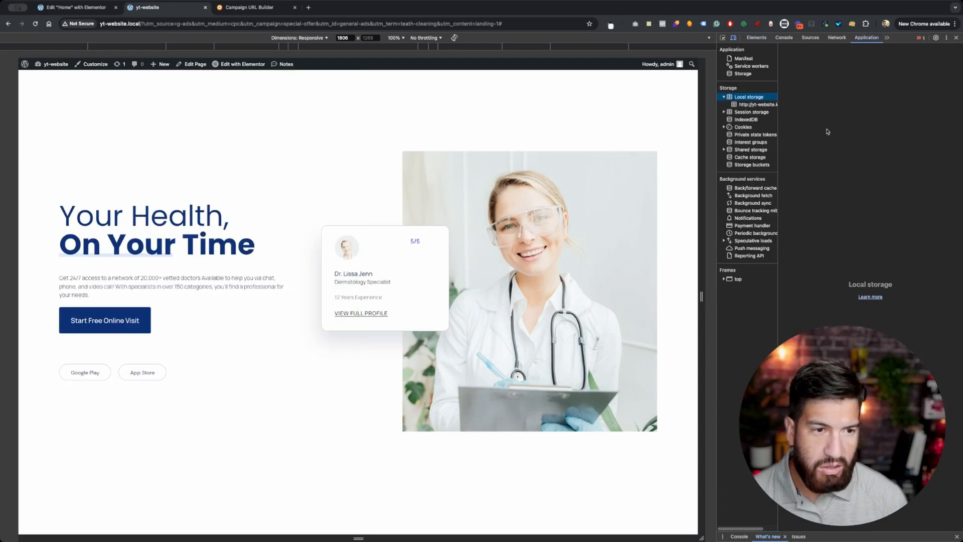
left_click(748, 105)
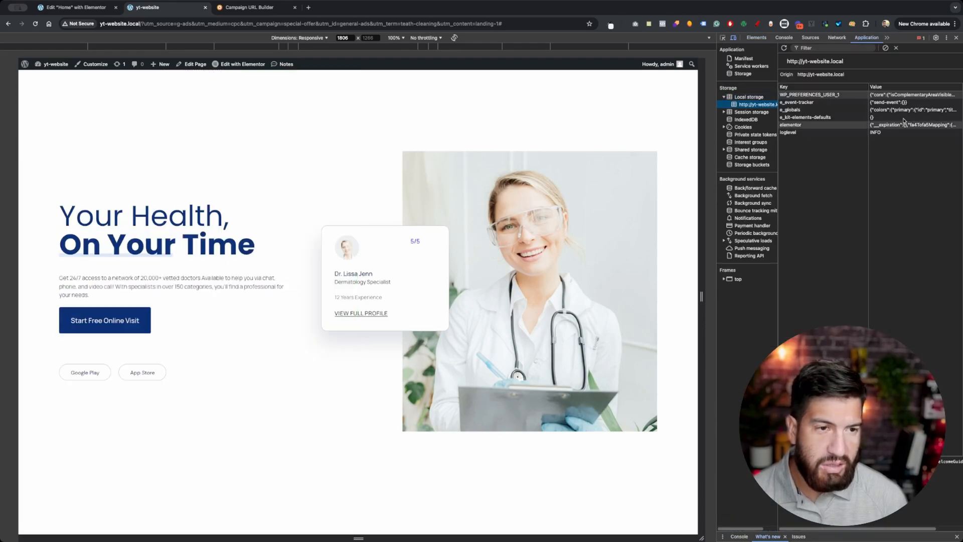
left_click(956, 37)
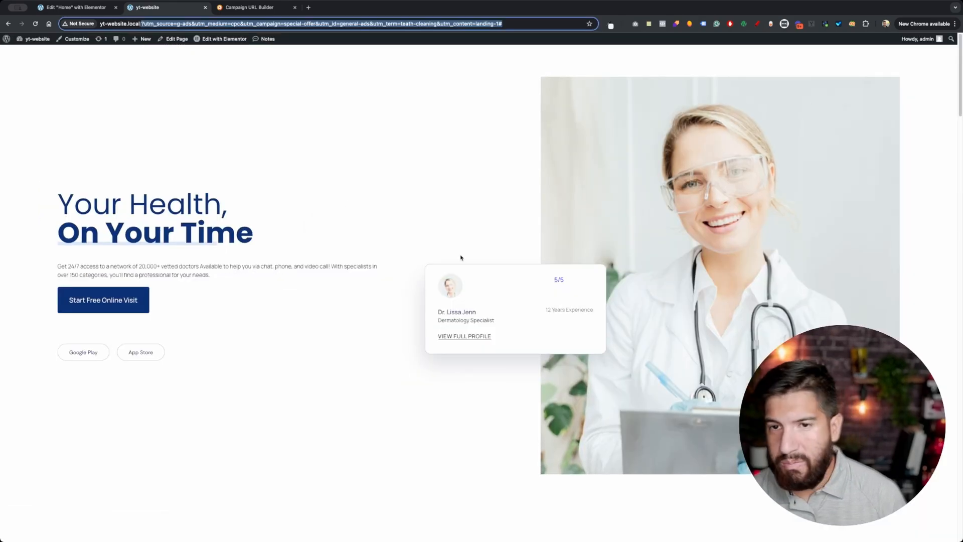
scroll(499, 284, "down", 2)
scroll(482, 282, "down", 3)
scroll(550, 308, "down", 5)
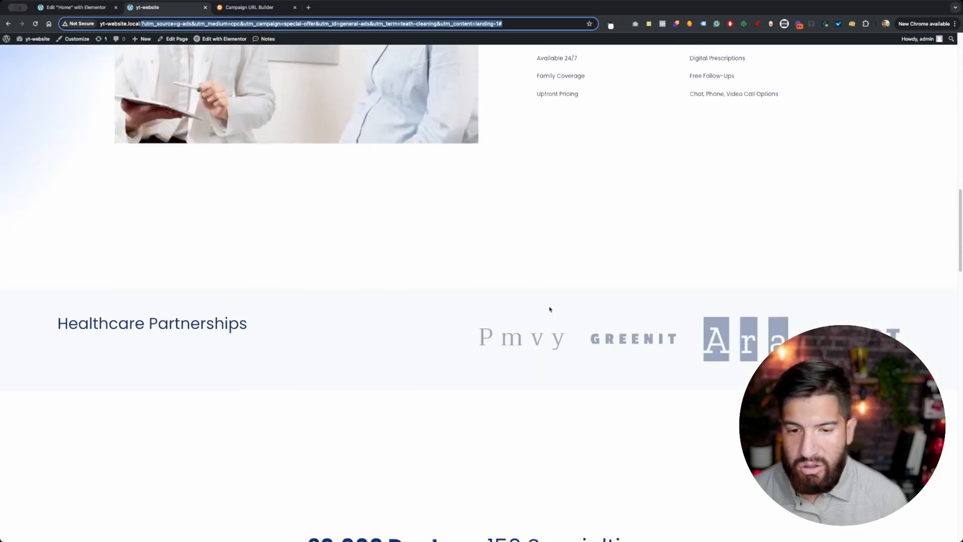
scroll(526, 316, "down", 5)
scroll(525, 315, "down", 5)
scroll(447, 355, "down", 5)
scroll(509, 370, "down", 5)
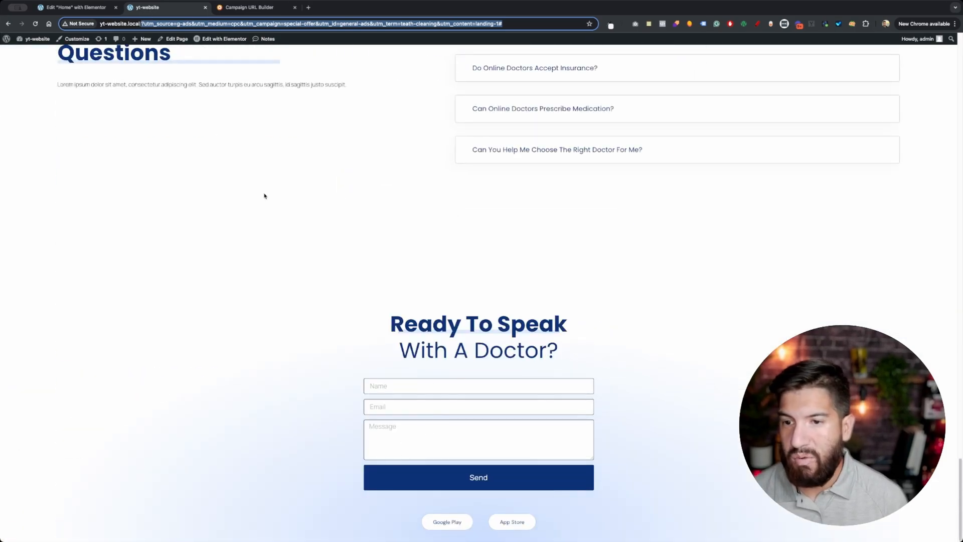
left_click(96, 11)
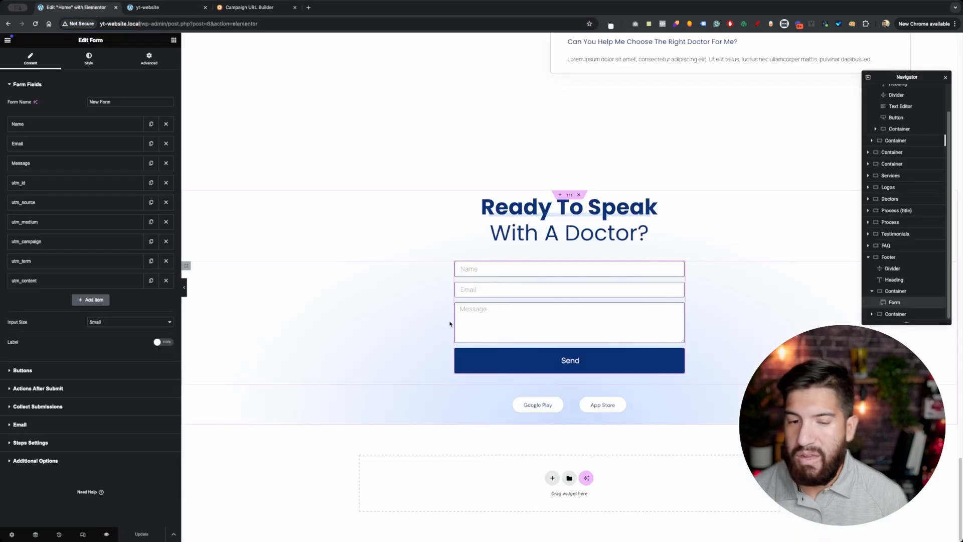